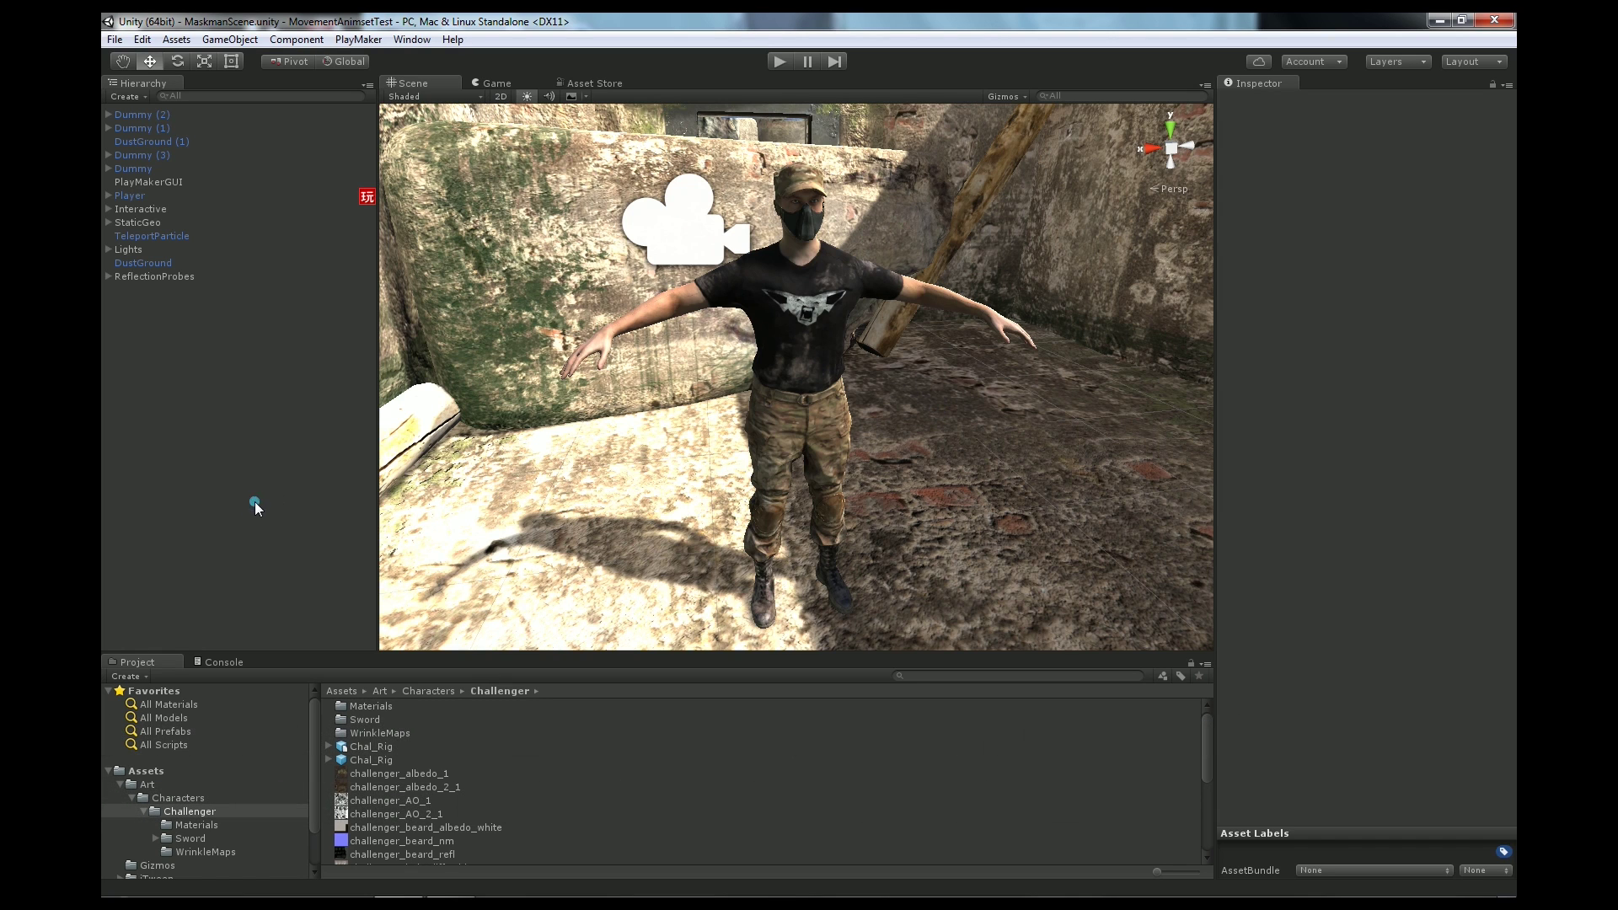
- Rename the Player object to Playernew
left_click(123, 784)
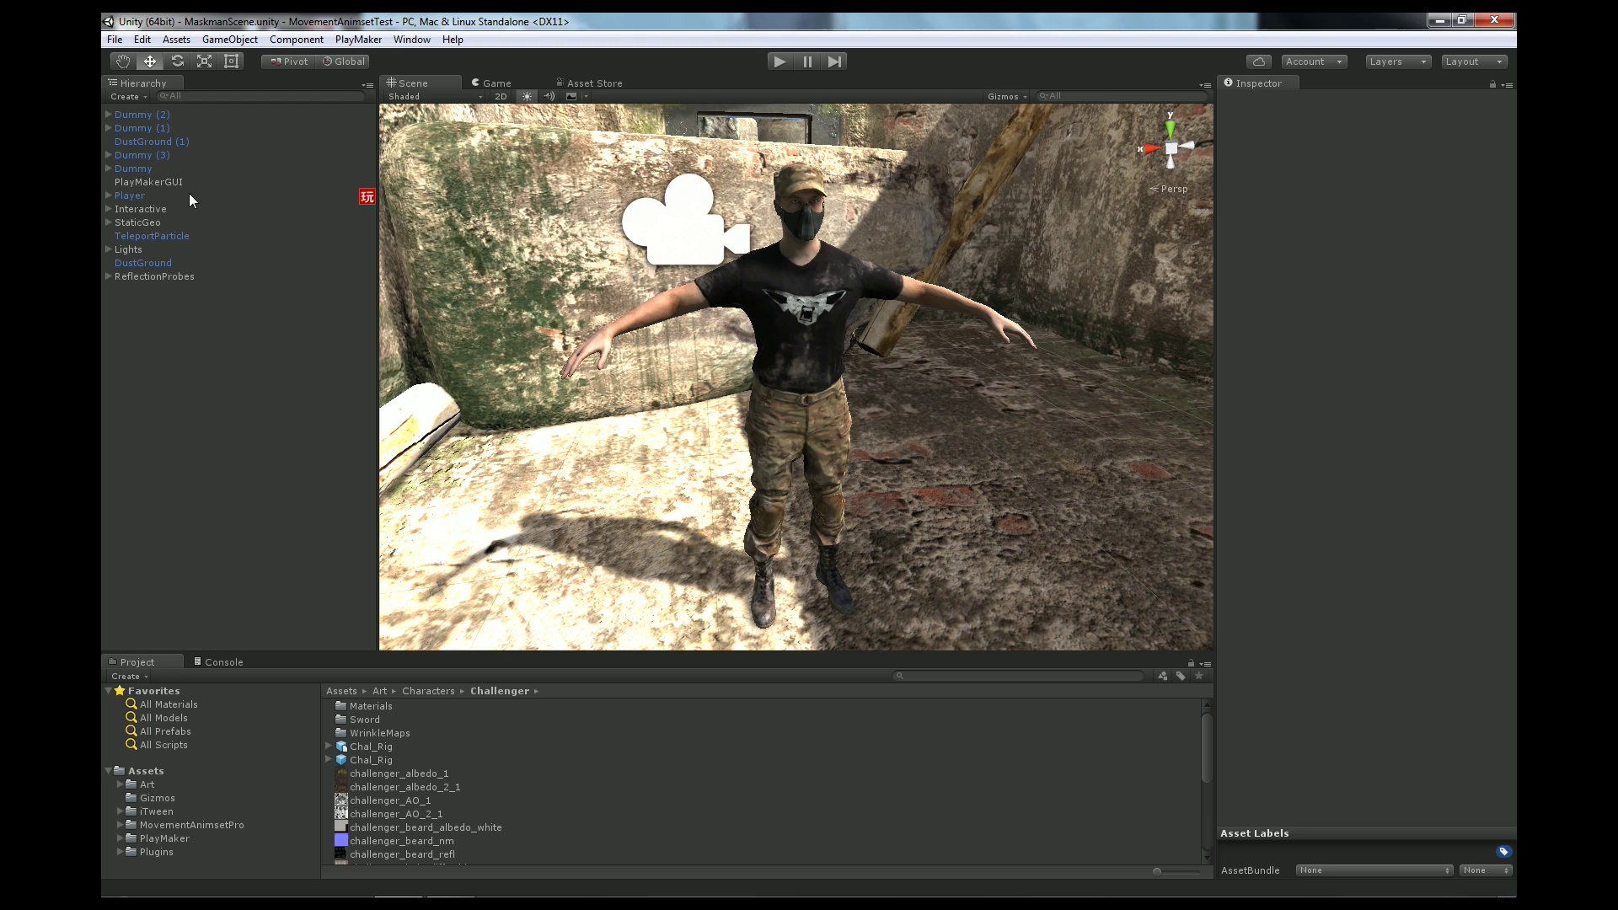
left_click(140, 197)
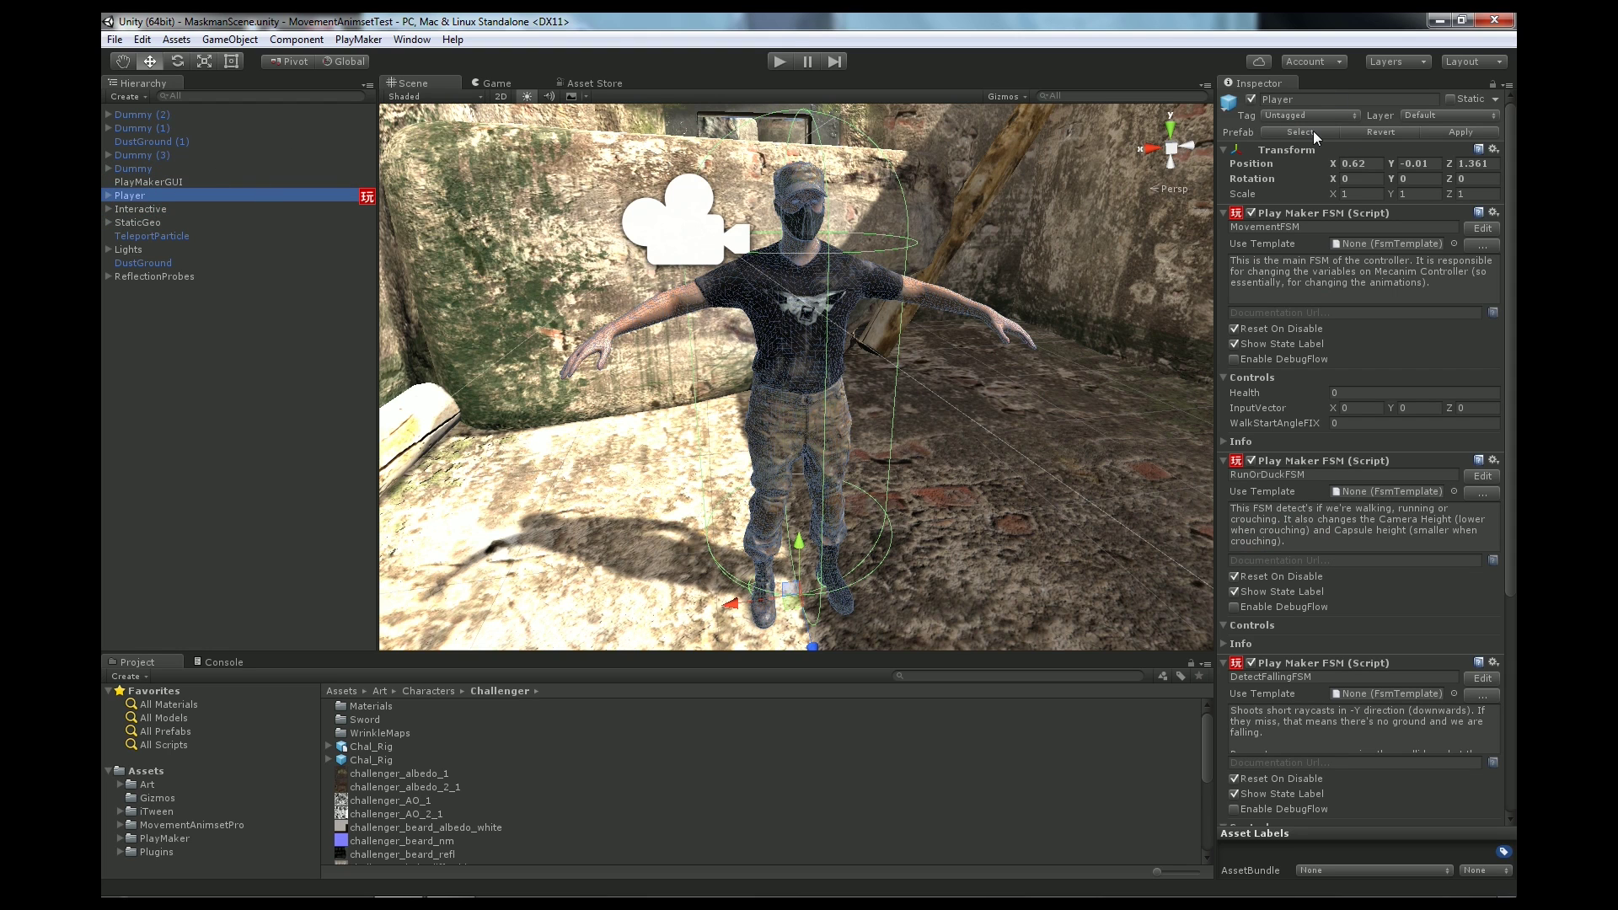
left_click(1324, 99)
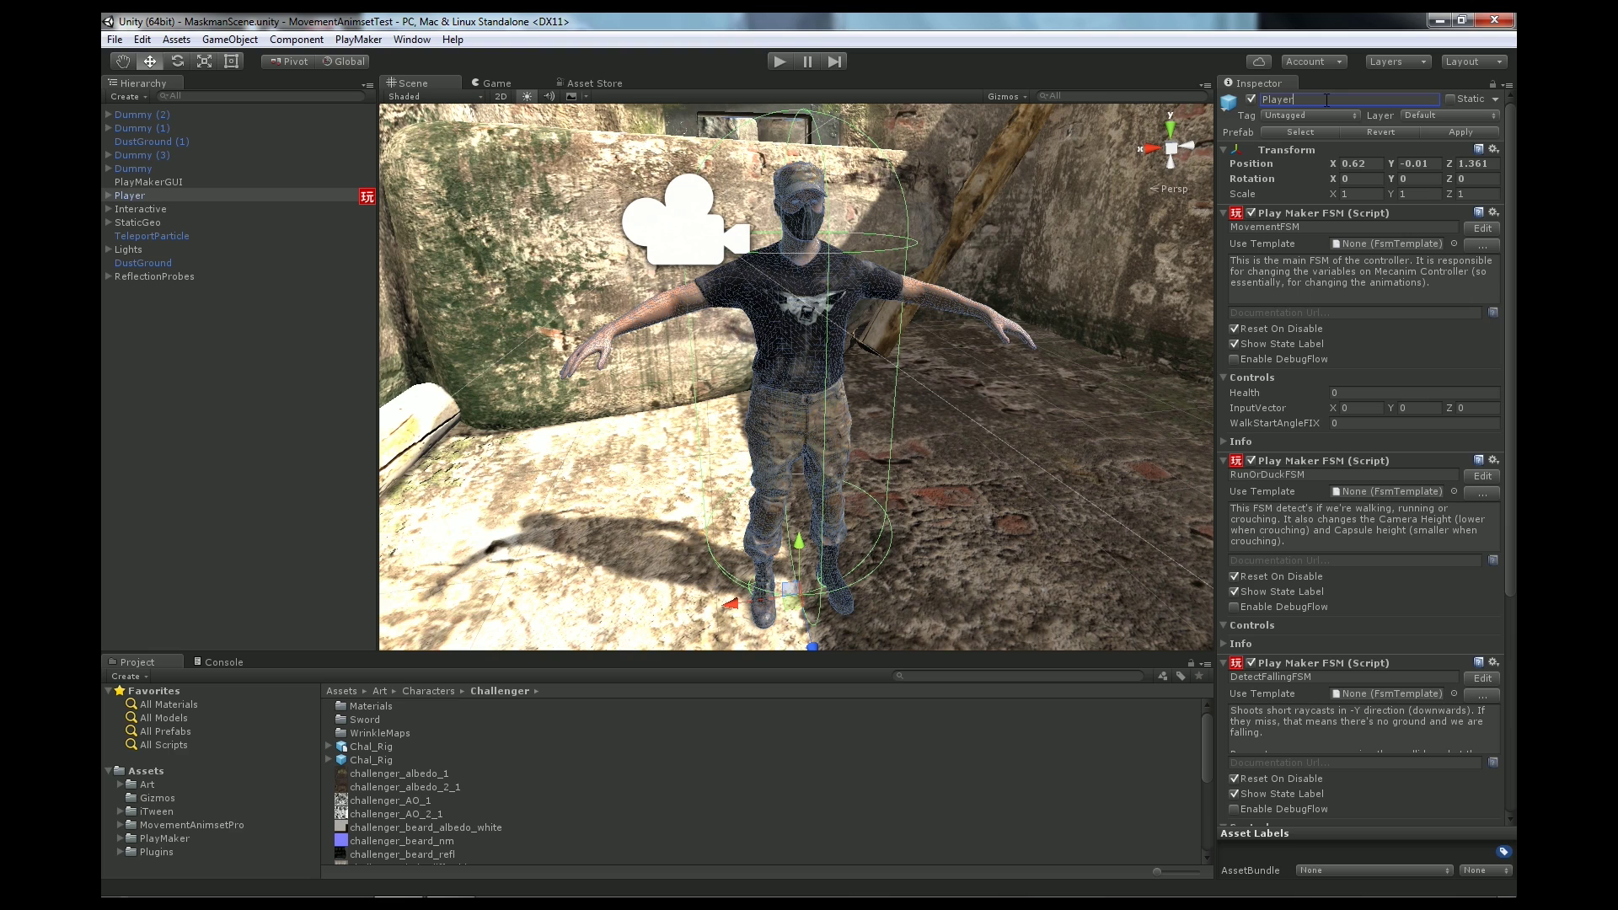
type("new")
- Save Playernew as a prefab in the Assets folder and inspect the new asset
left_click(155, 197)
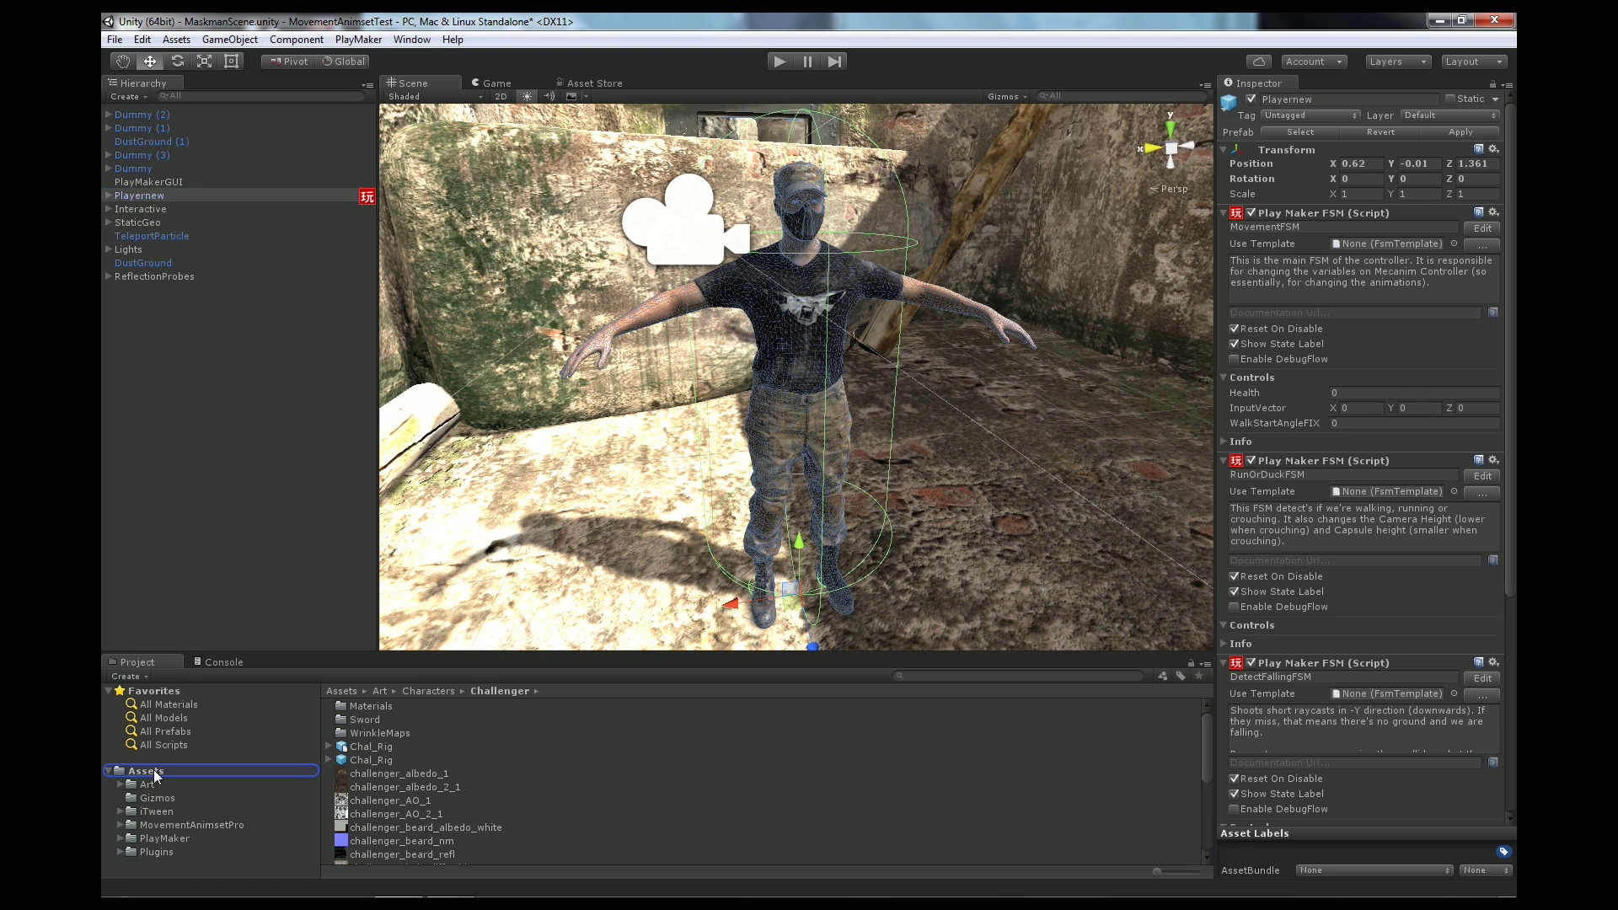
left_click_drag(154, 198, 145, 770)
left_click(377, 822)
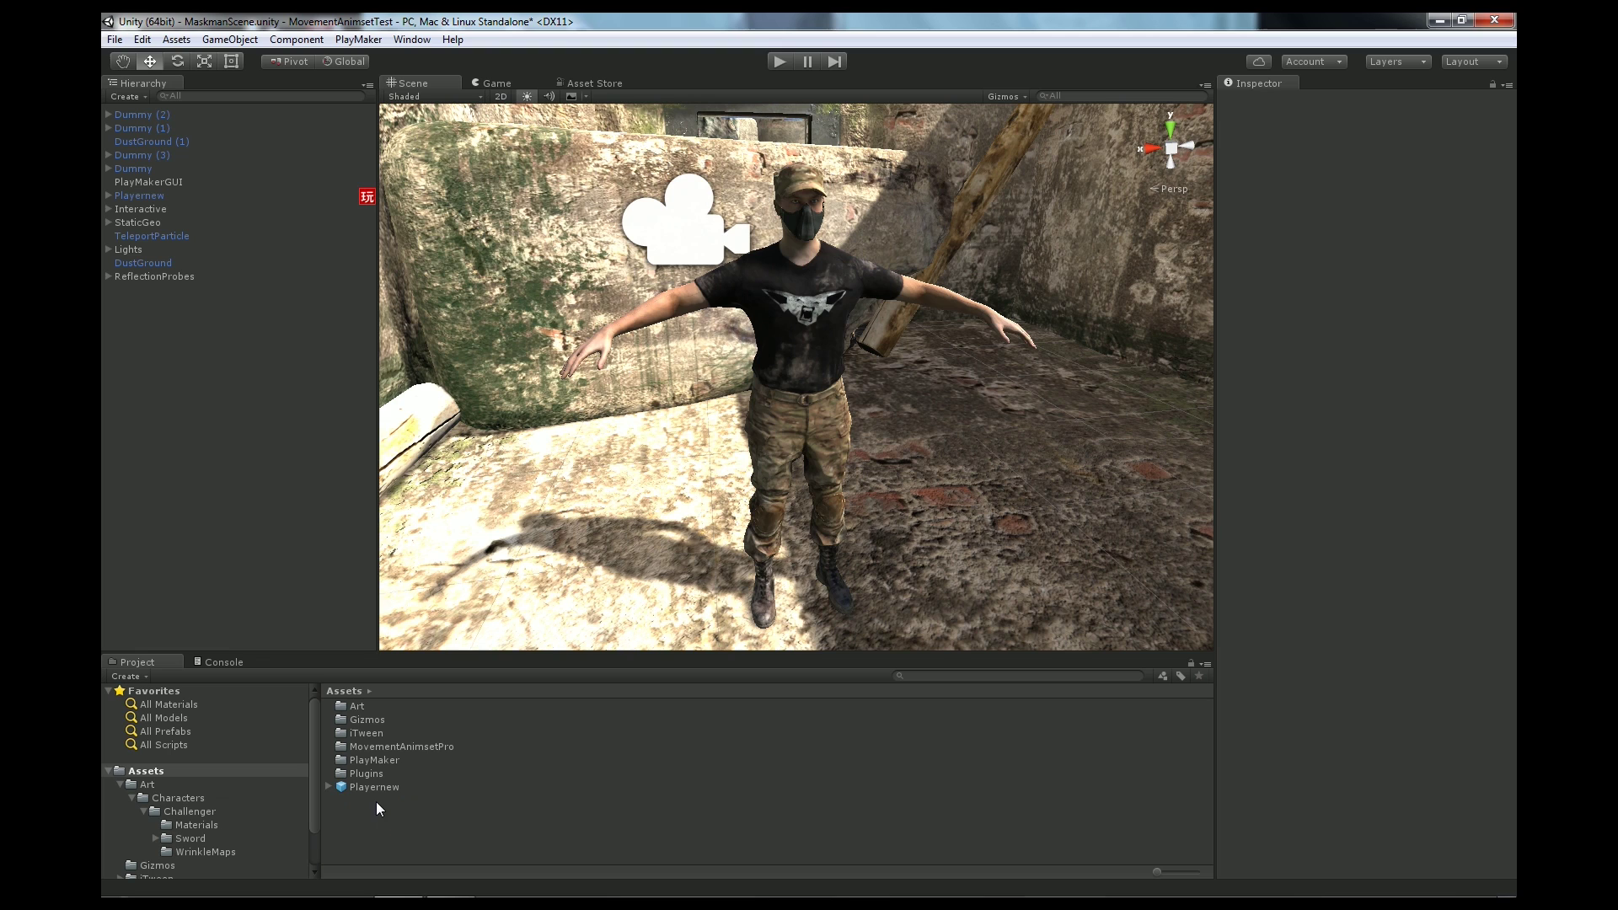
left_click(374, 788)
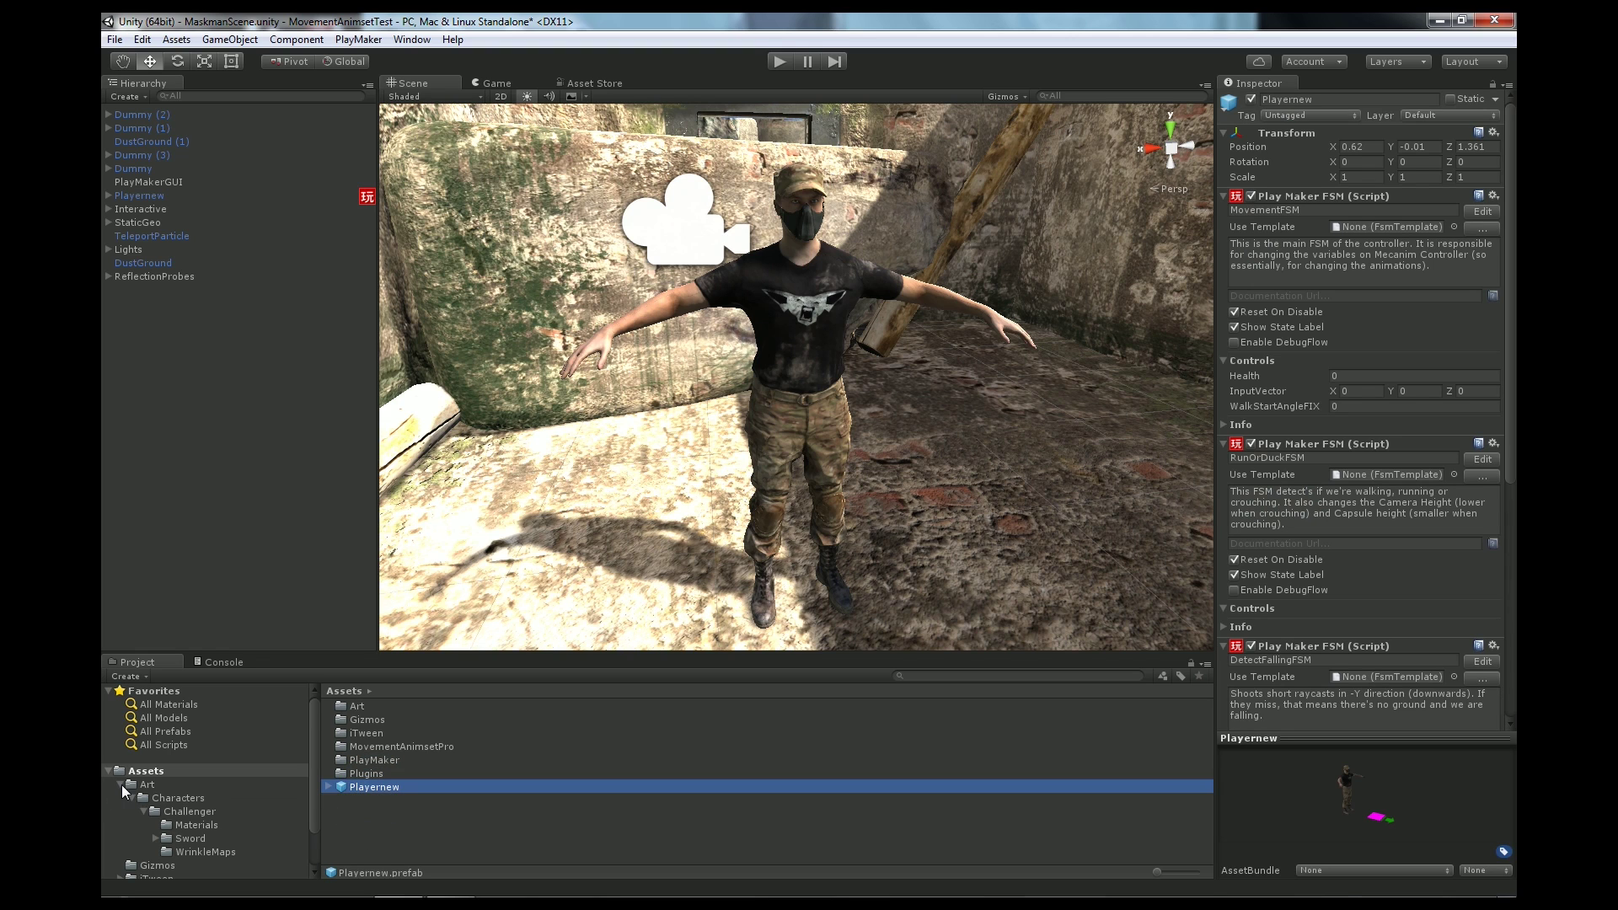
left_click(416, 836)
left_click(412, 803)
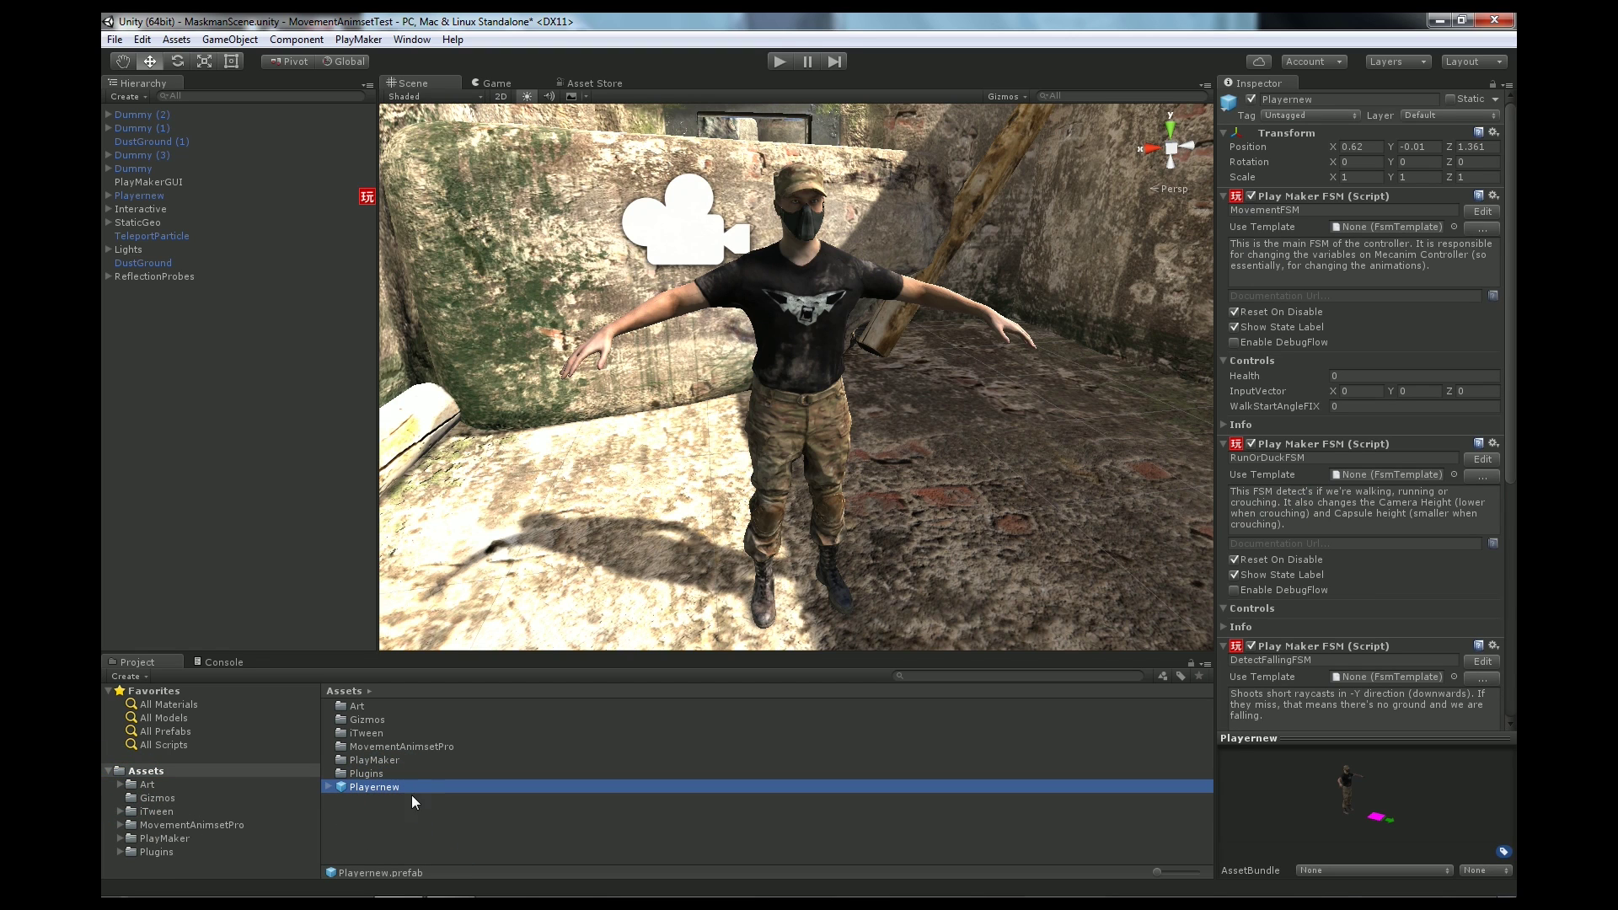
- Place the Chal_Rig model from Art/Characters/Challenger into the scene
right_click_drag(855, 310, 891, 337)
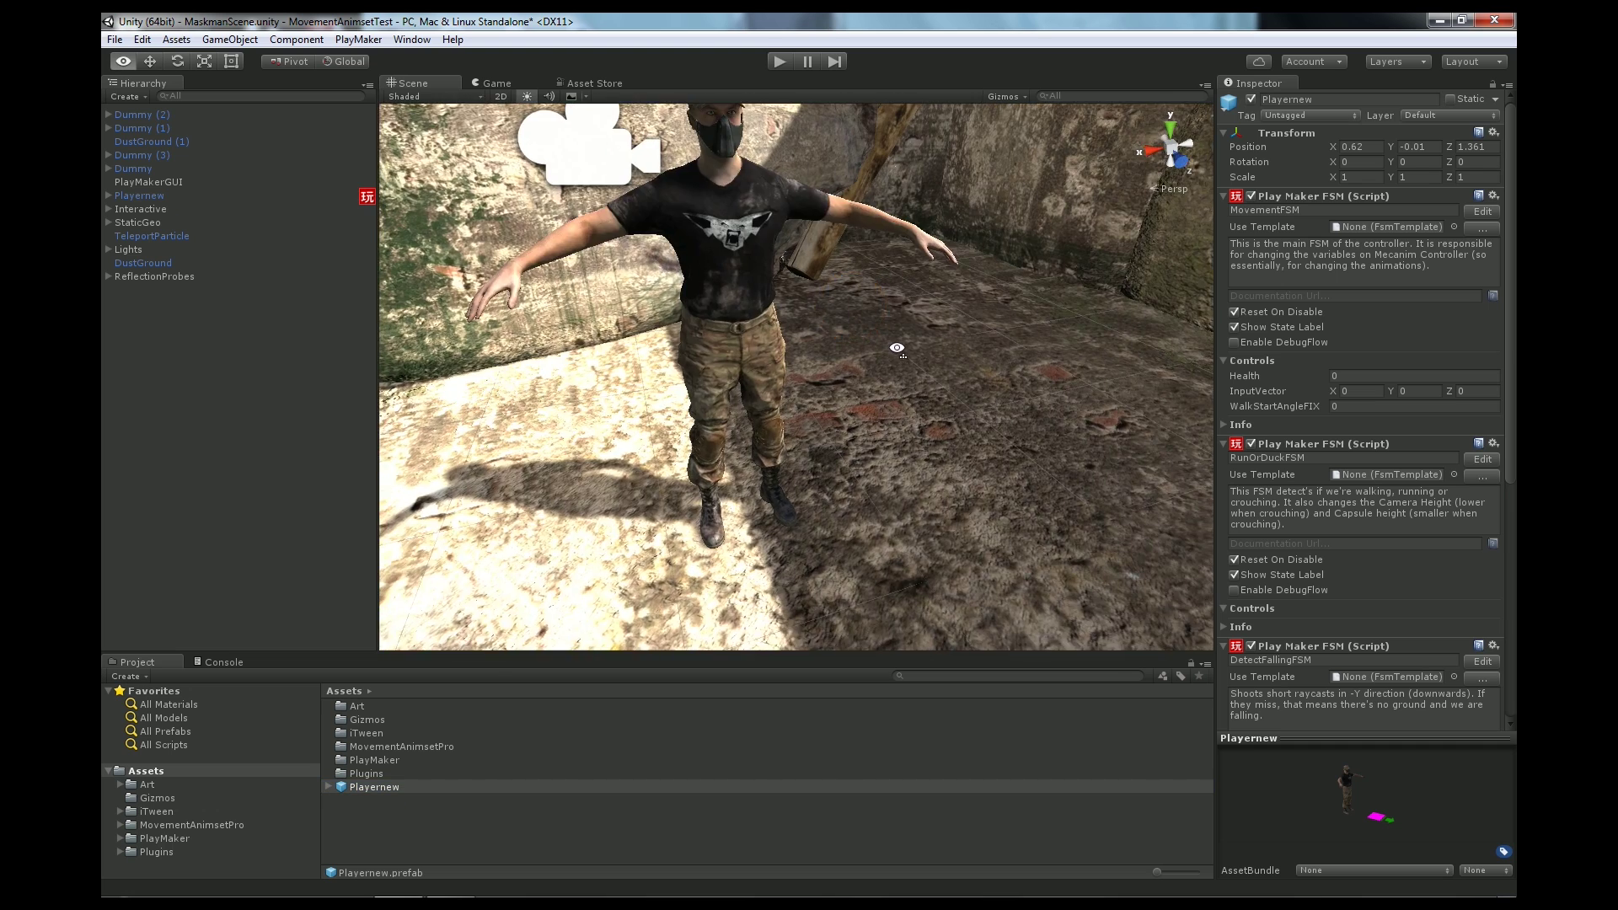
left_click(148, 786)
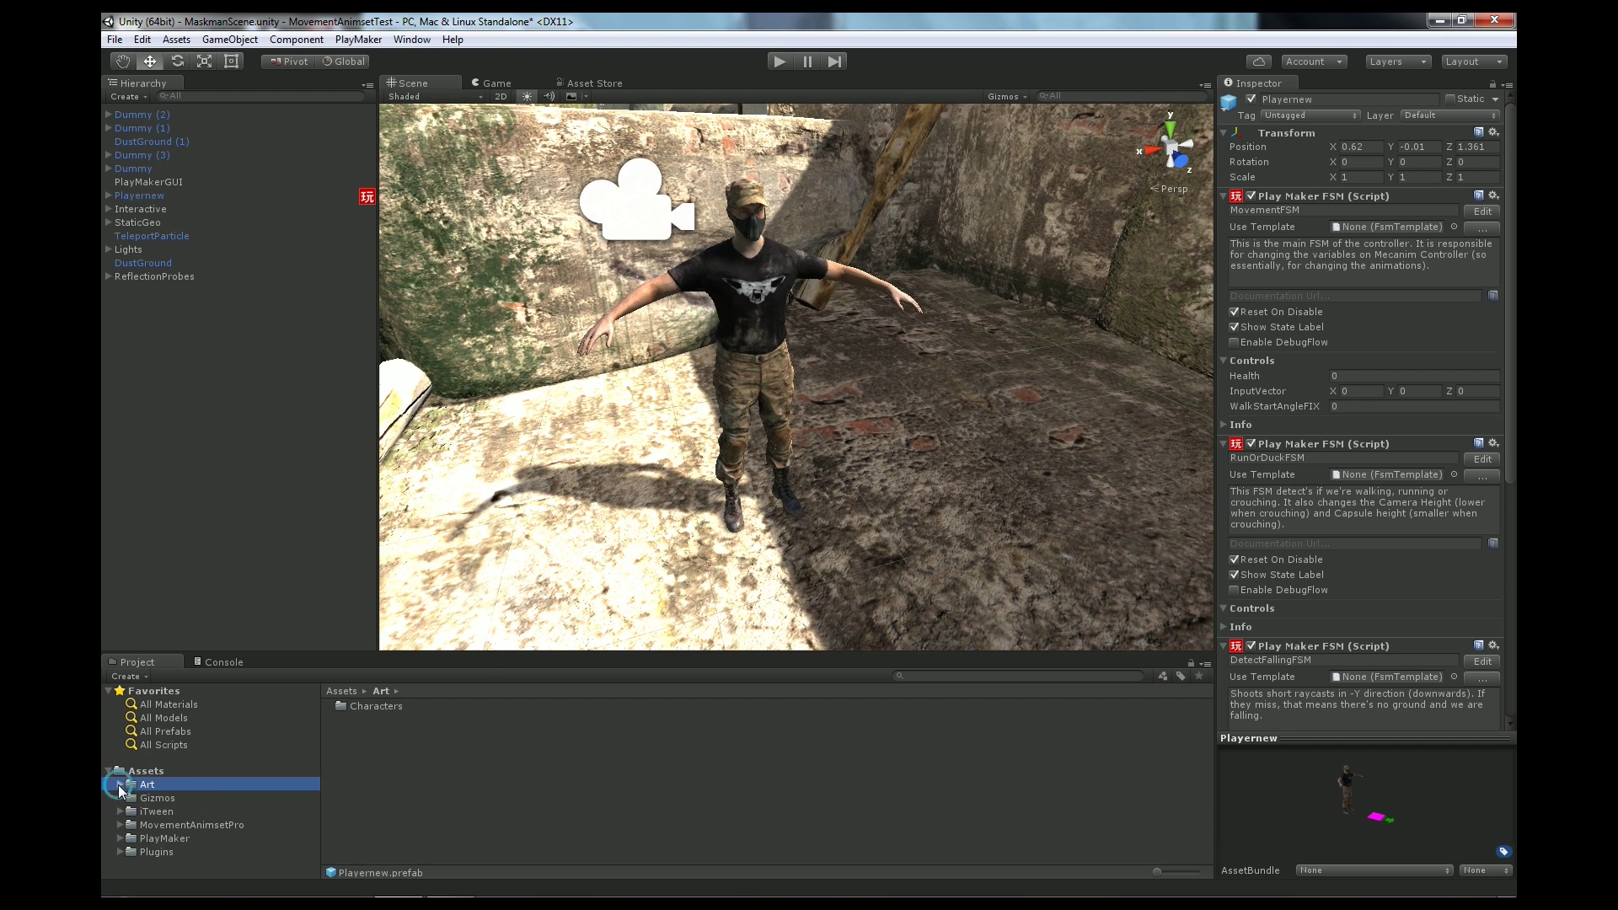
left_click(131, 786)
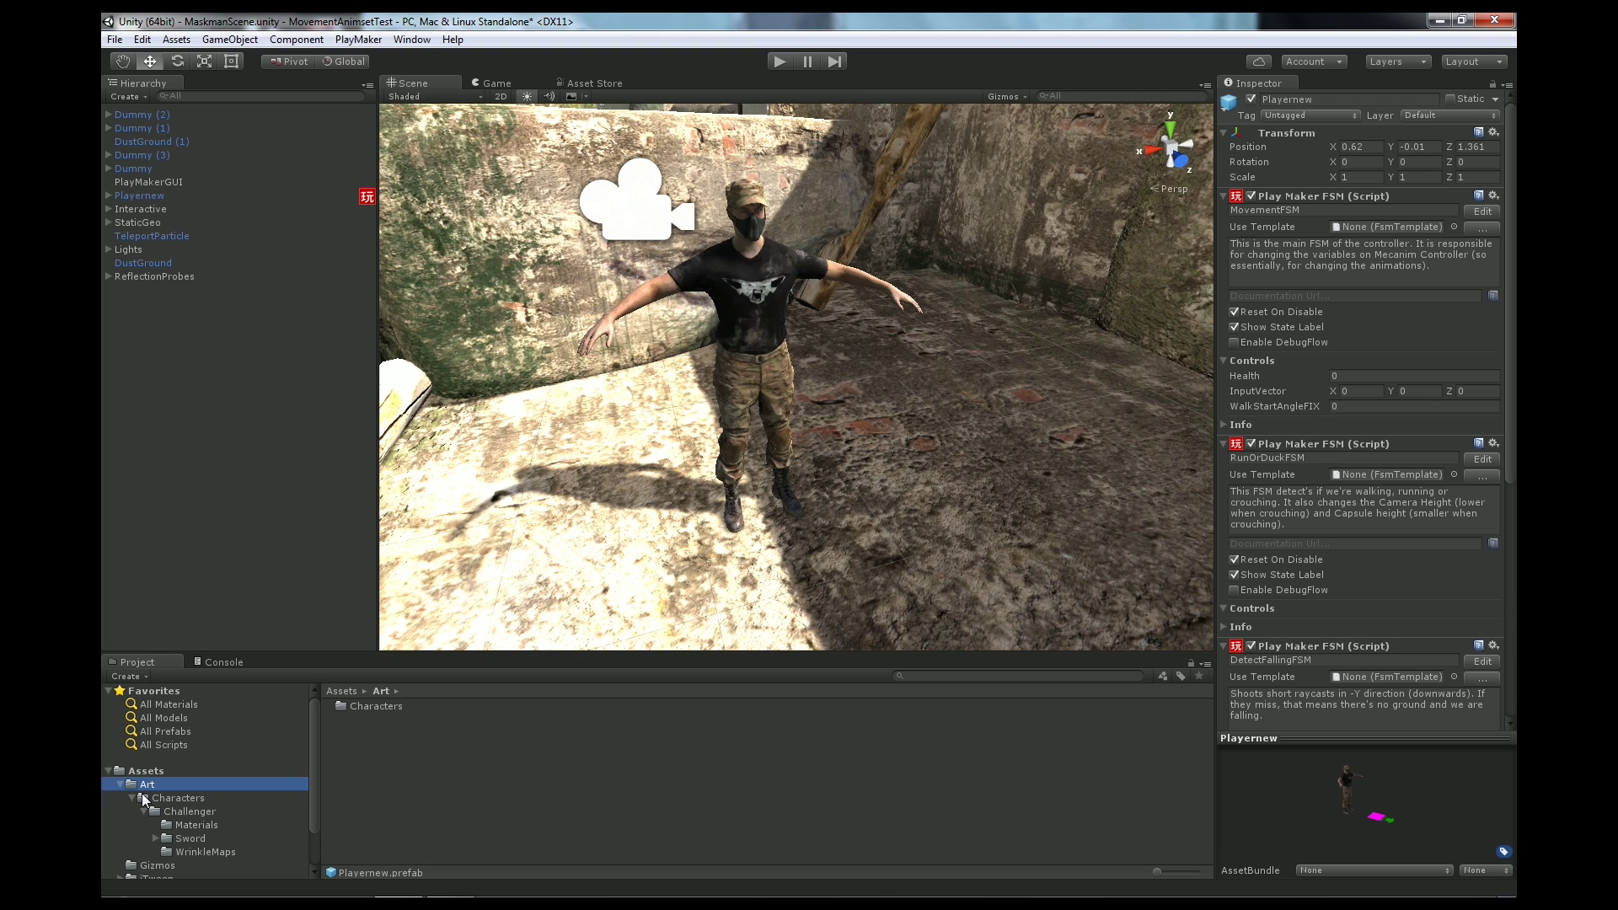
left_click(192, 811)
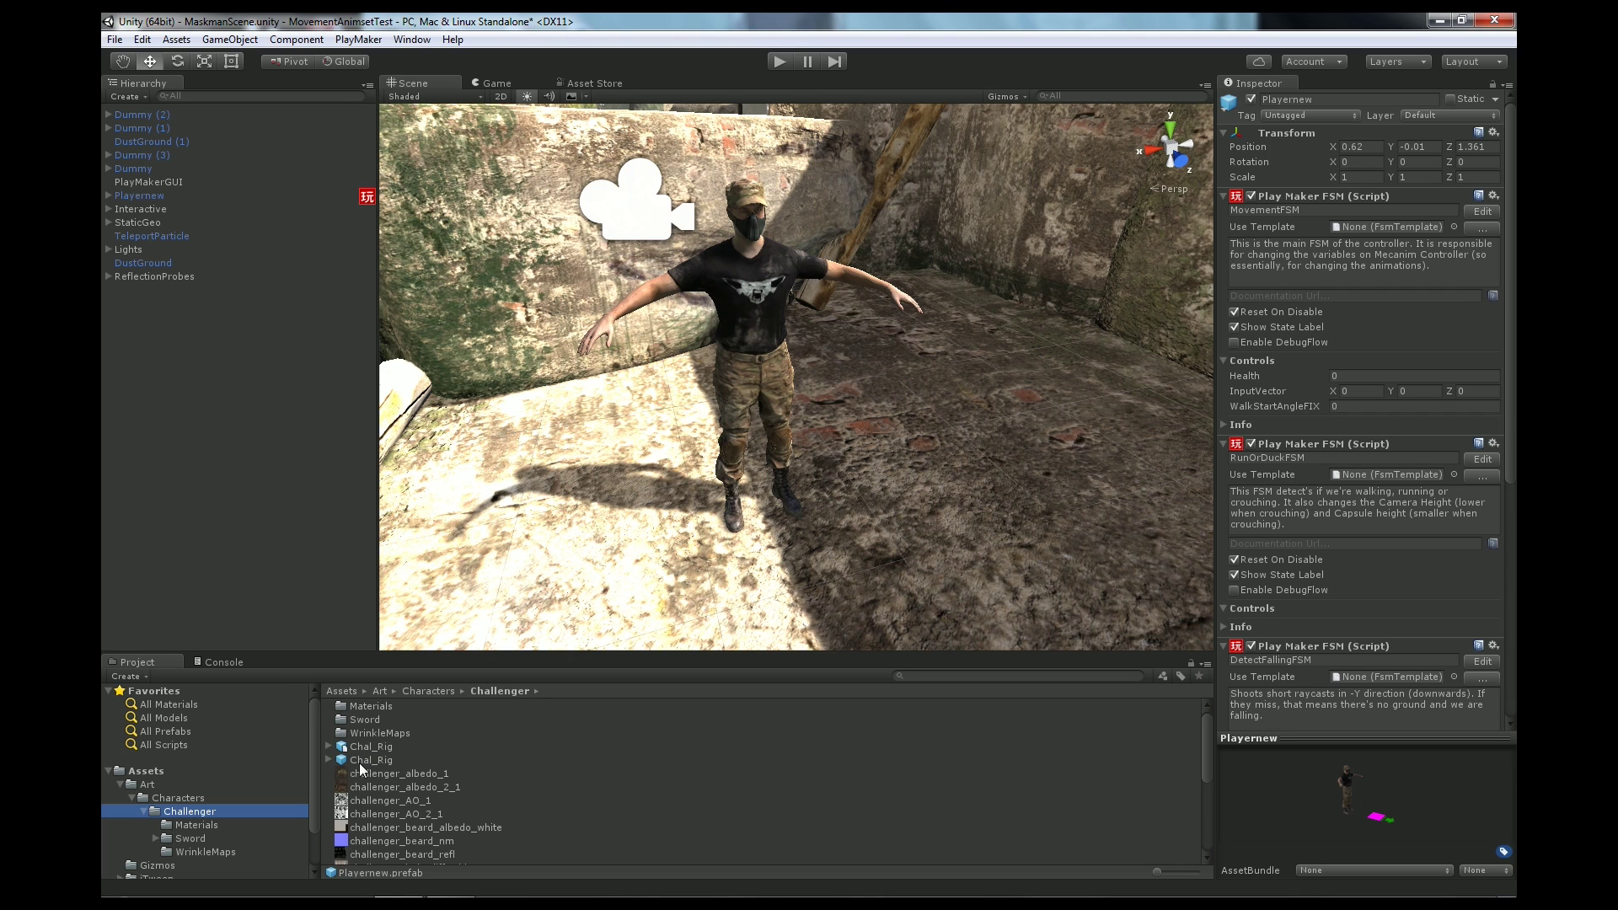
mouse_move(358, 763)
left_mouse_down()
mouse_move(956, 488)
mouse_move(594, 569)
left_mouse_up()
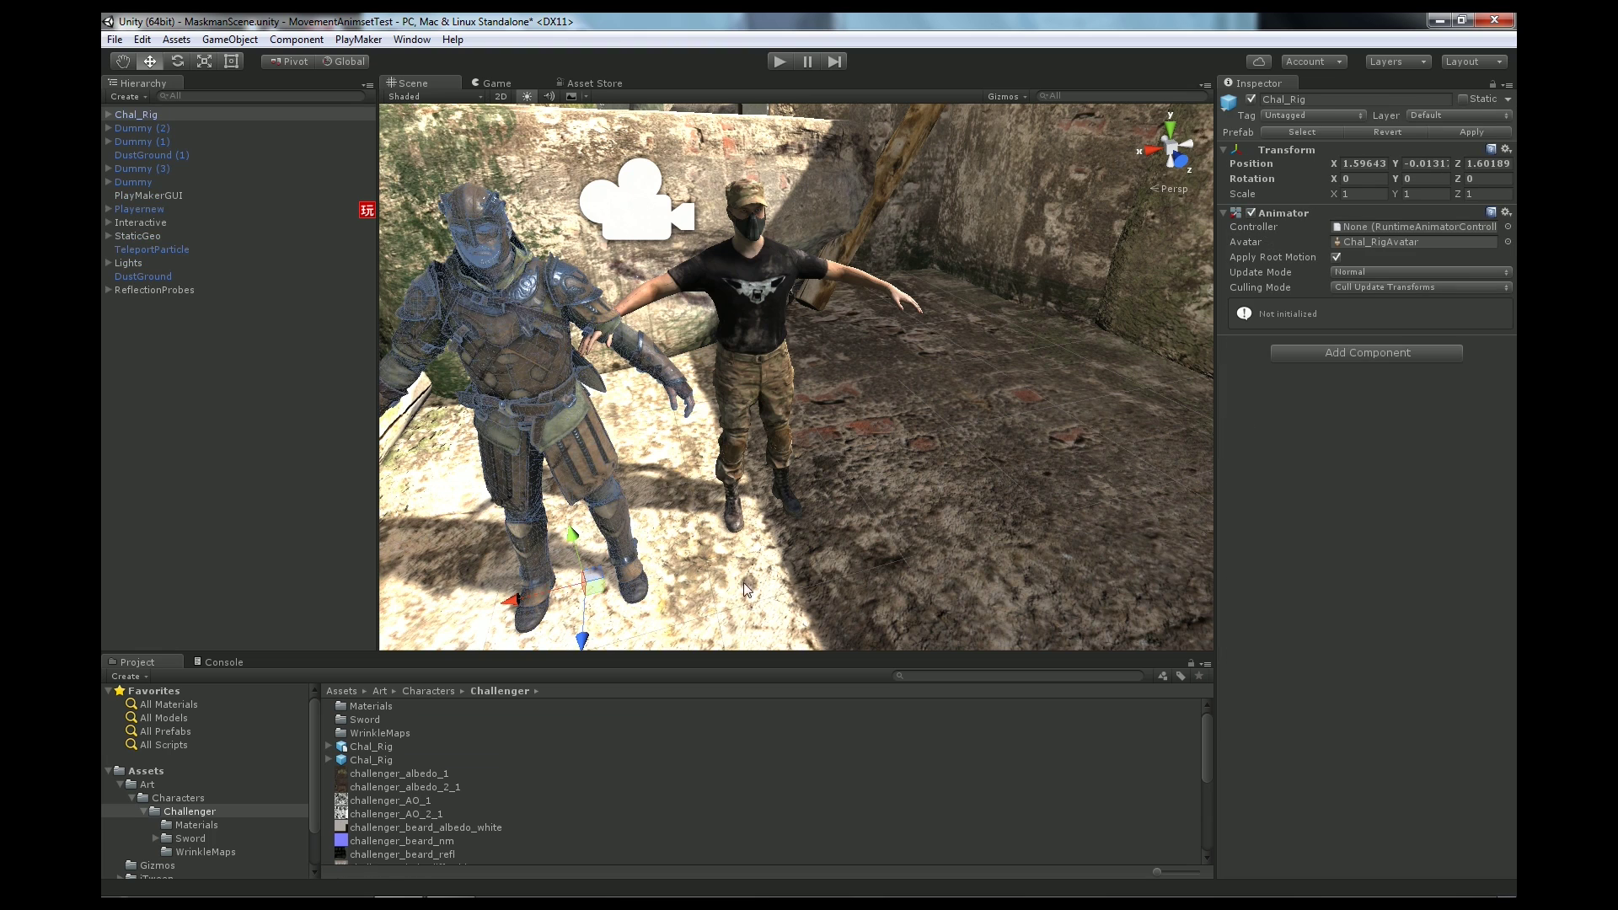
- Parent the Chal_Rig character under Playernew in the Hierarchy
left_click(762, 522)
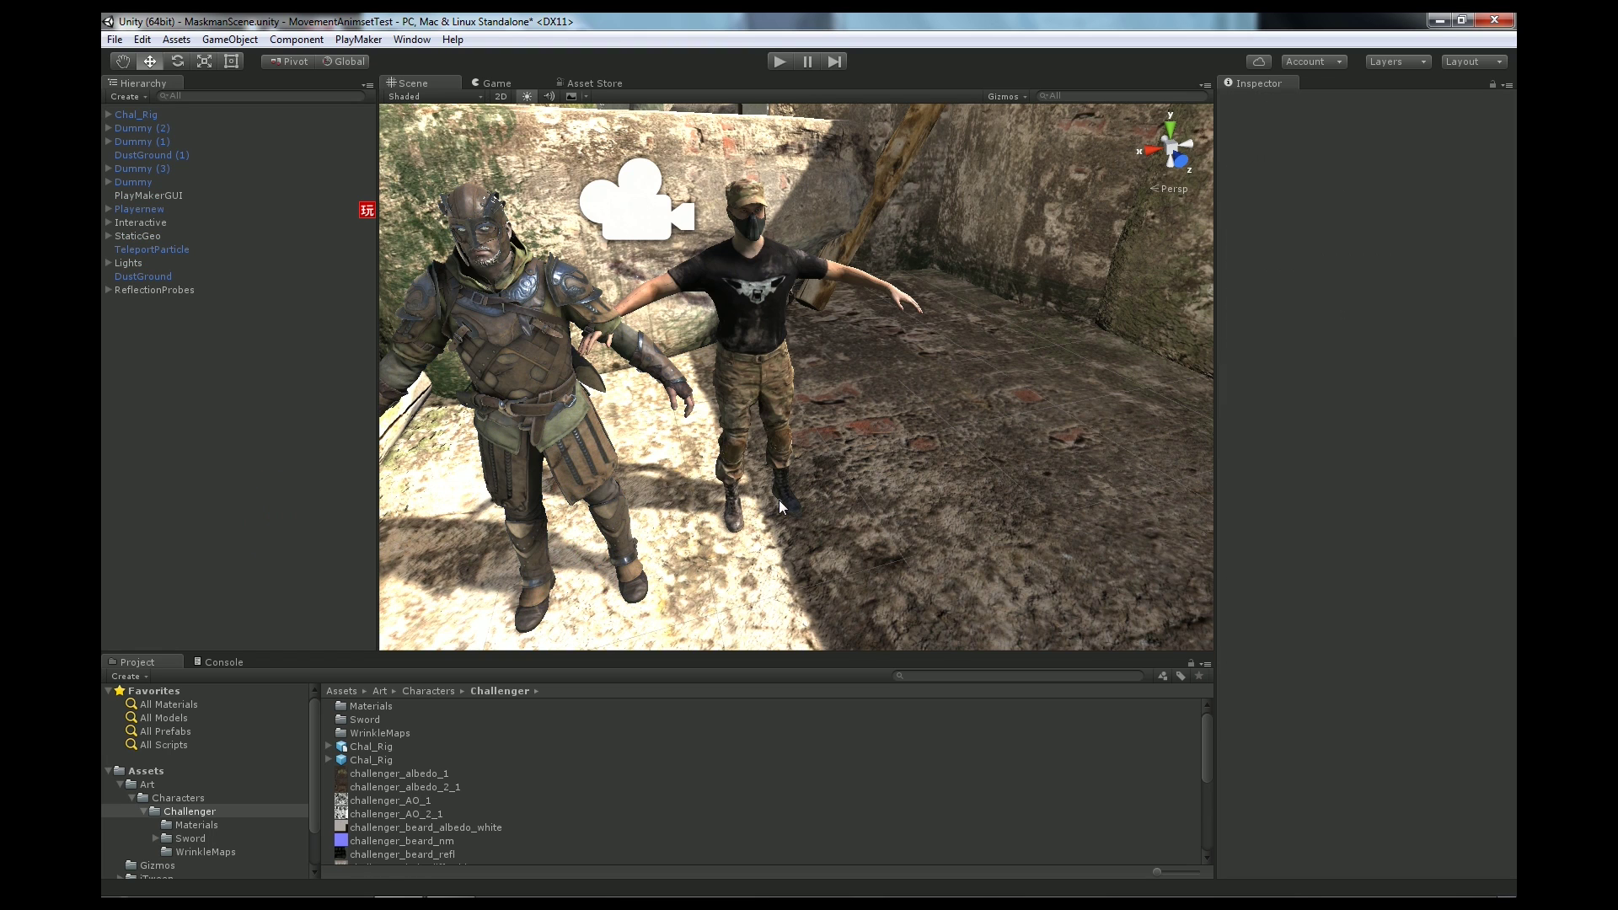
left_click(529, 357)
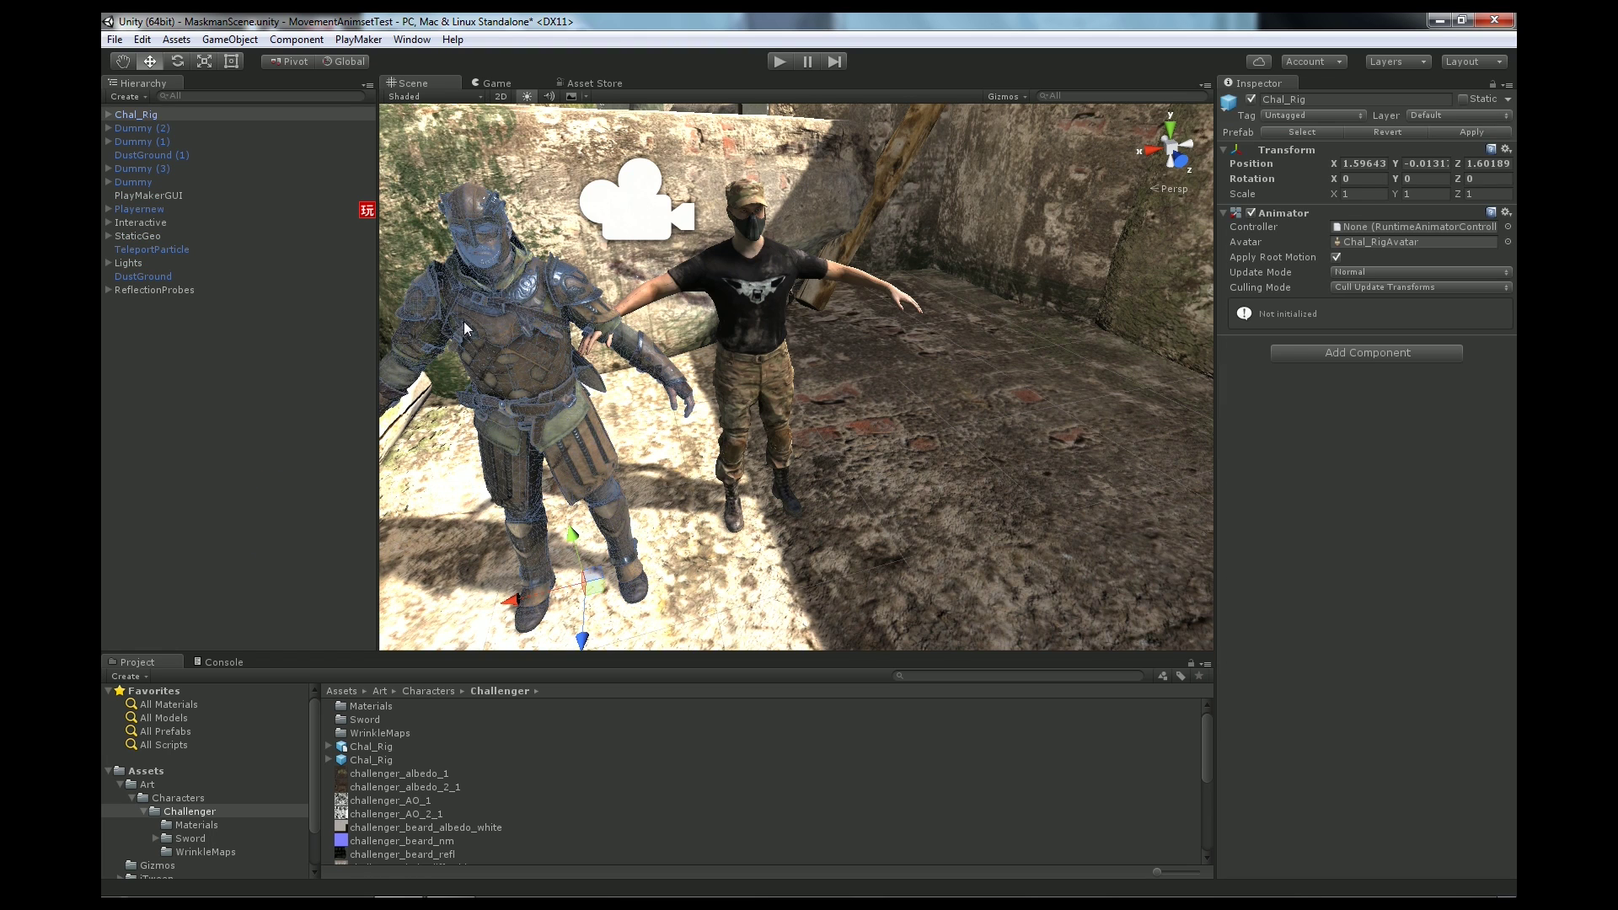
mouse_move(137, 114)
left_mouse_down()
mouse_move(151, 204)
mouse_move(136, 210)
left_mouse_up()
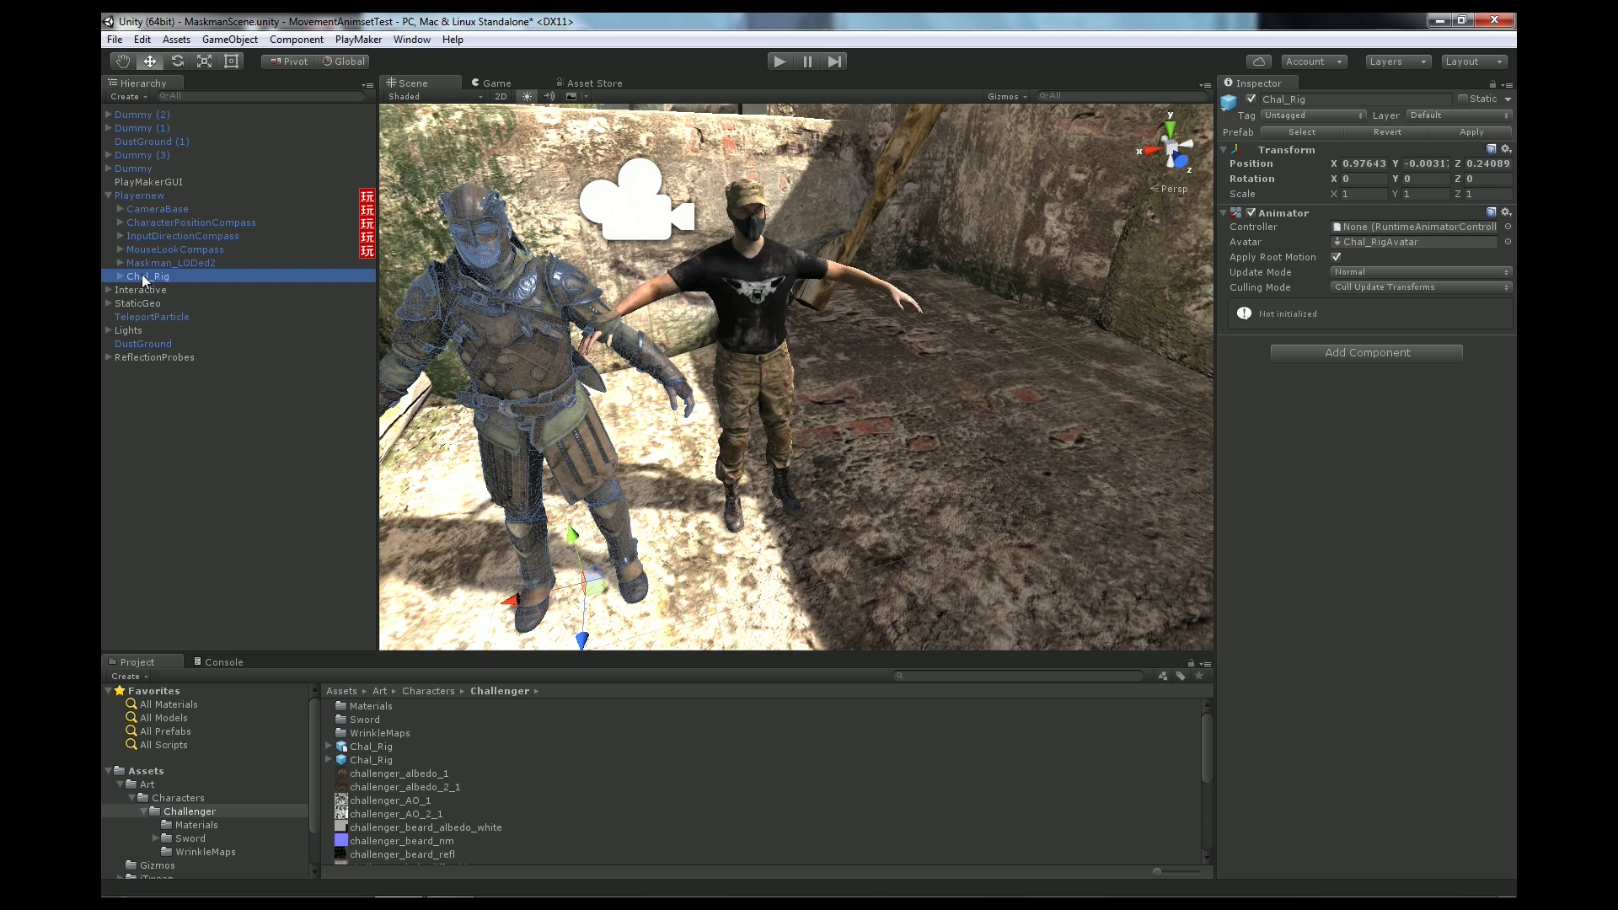
- Set Chal_Rig's Transform position to 0, 0, 0, then select Maskman_LODed2
left_click(137, 196)
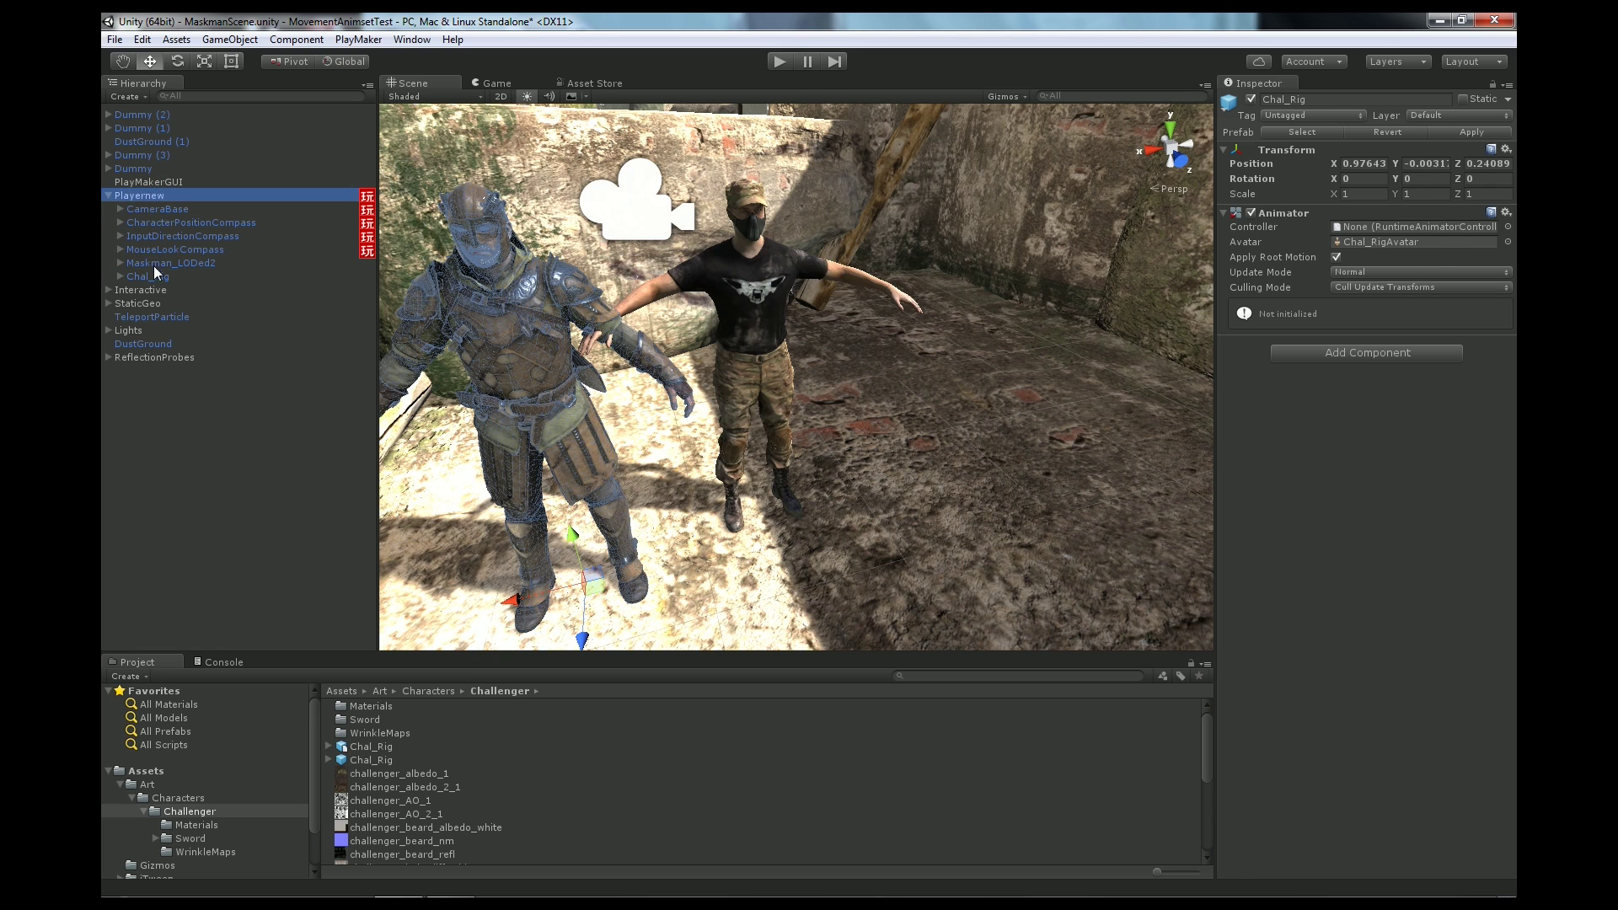
left_click(149, 275)
left_click(1358, 163)
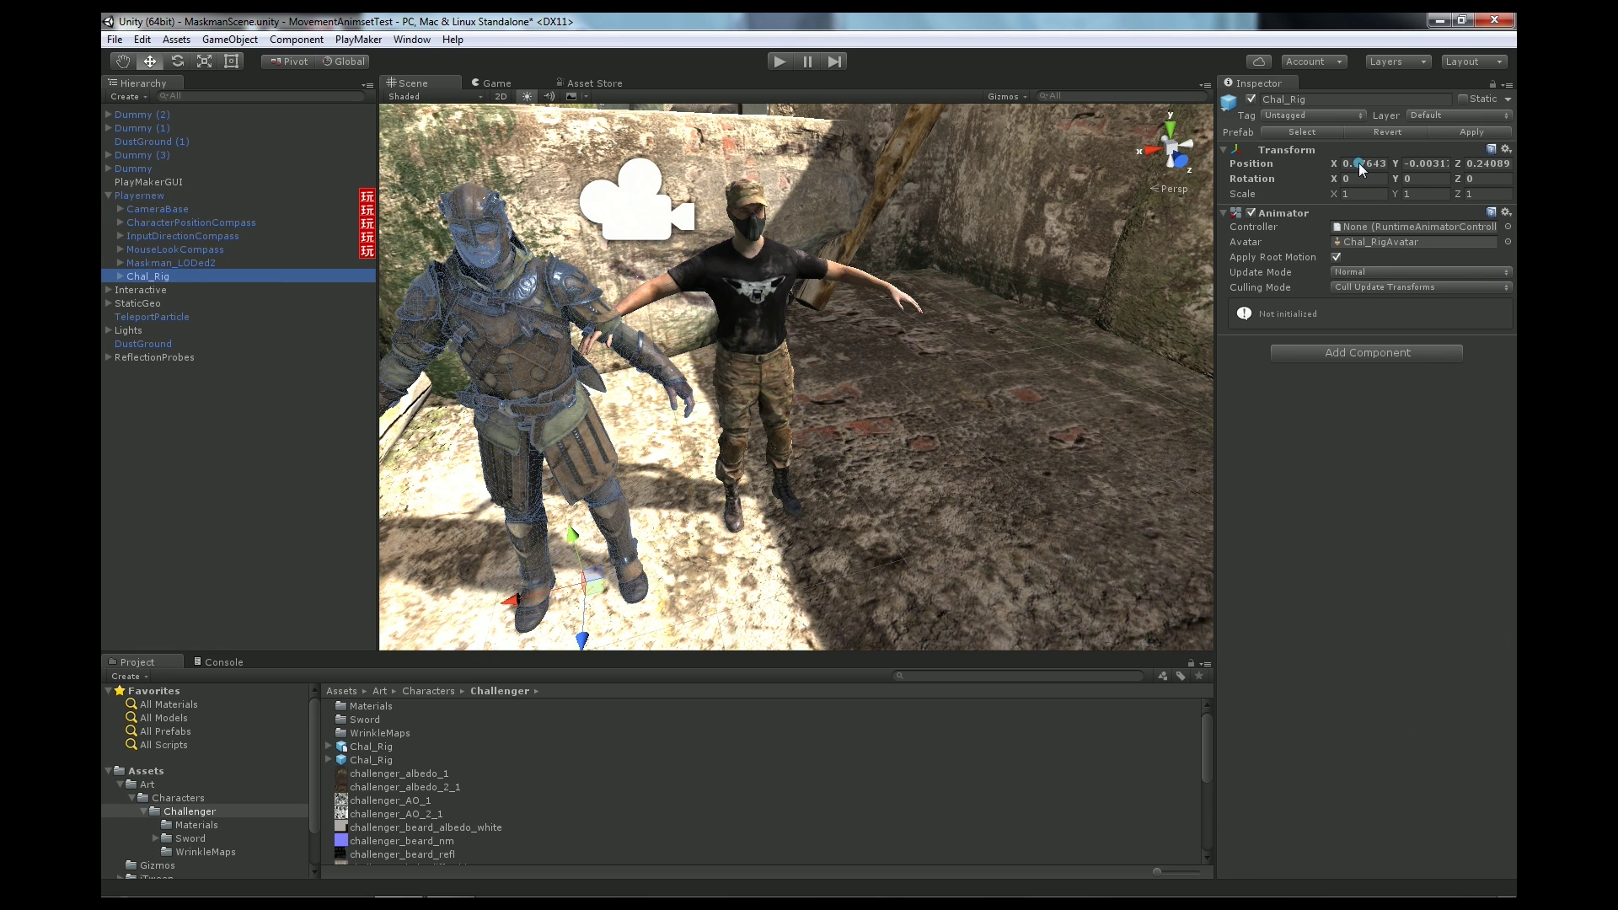
type("0")
key("Tab")
type("0")
key("Tab")
type("0")
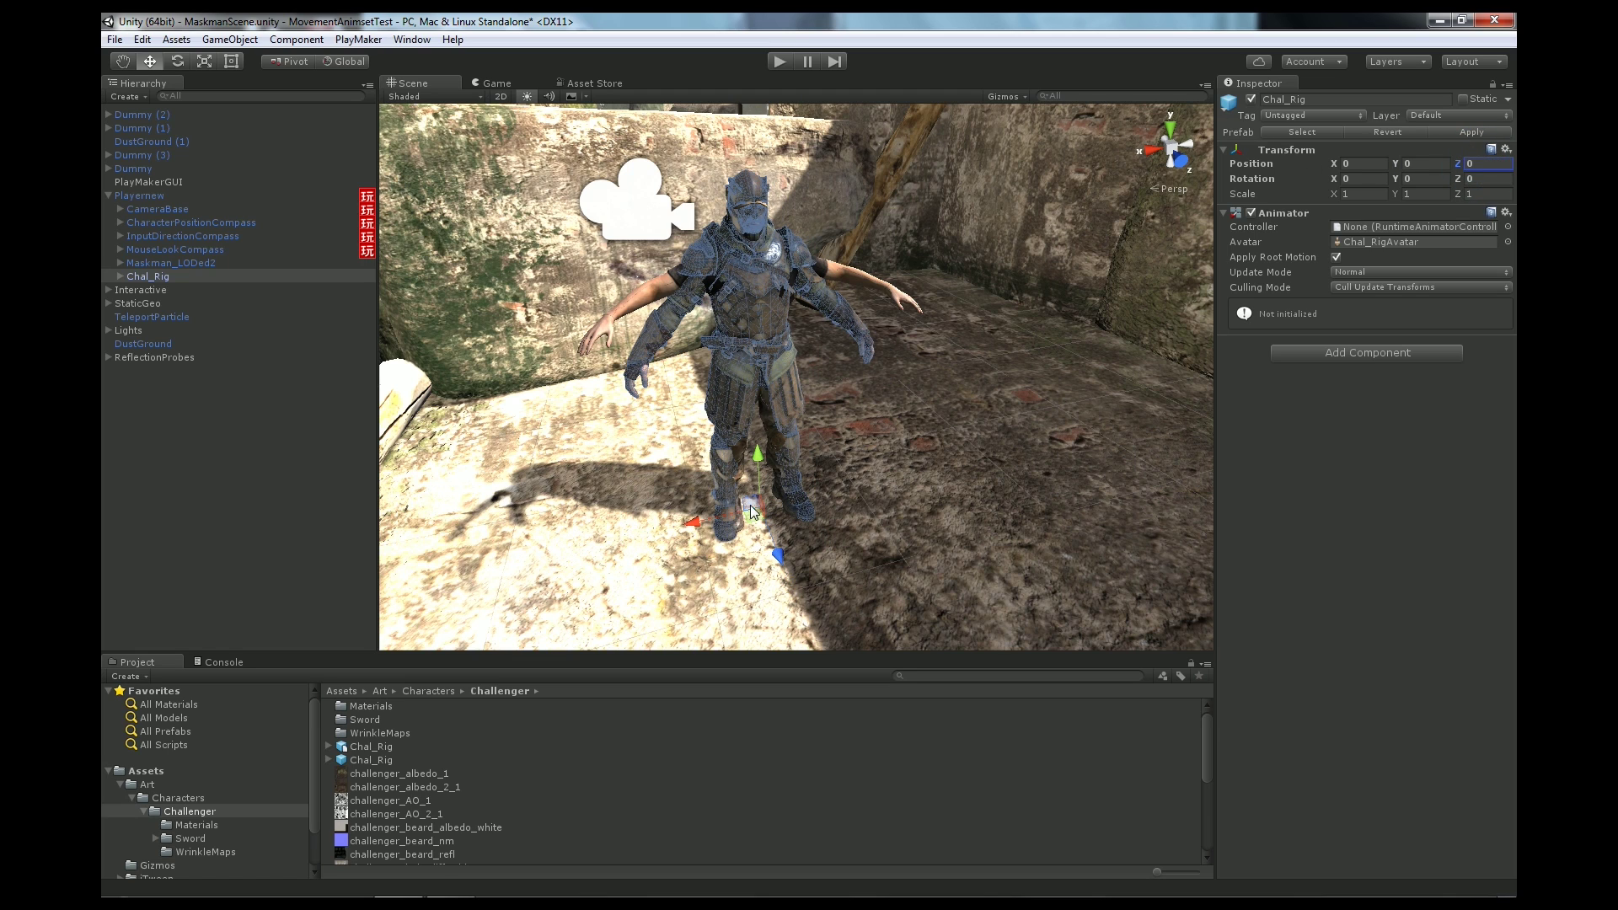
left_click(165, 263)
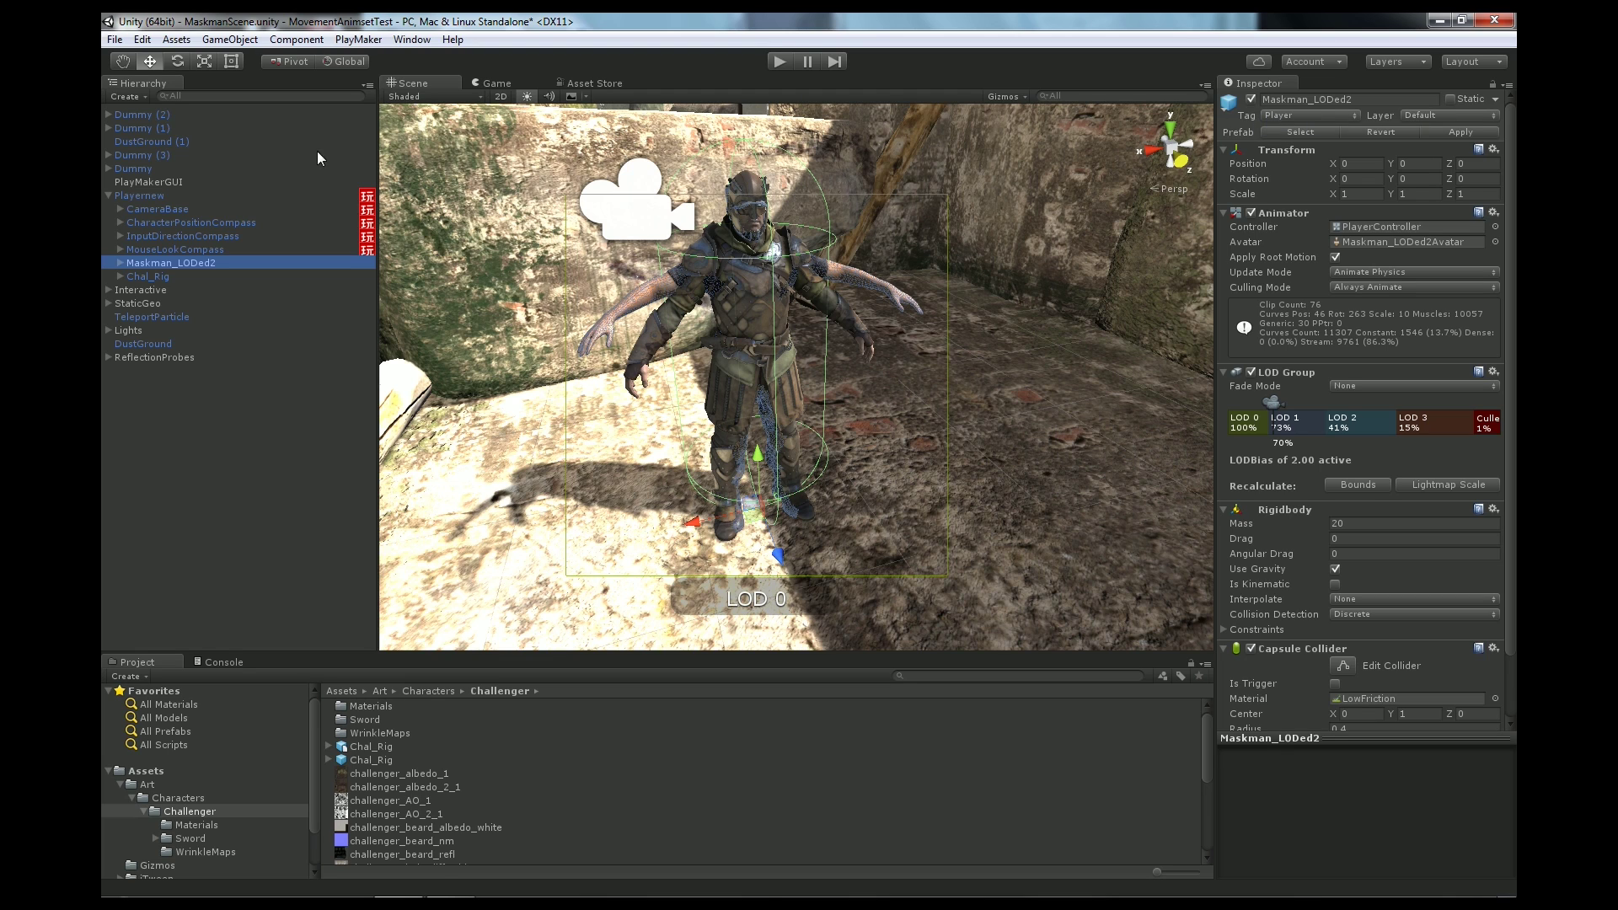
- Tag Chal_Rig as Player and give it the PlayerController animator controller
left_click(148, 276)
left_click(1315, 116)
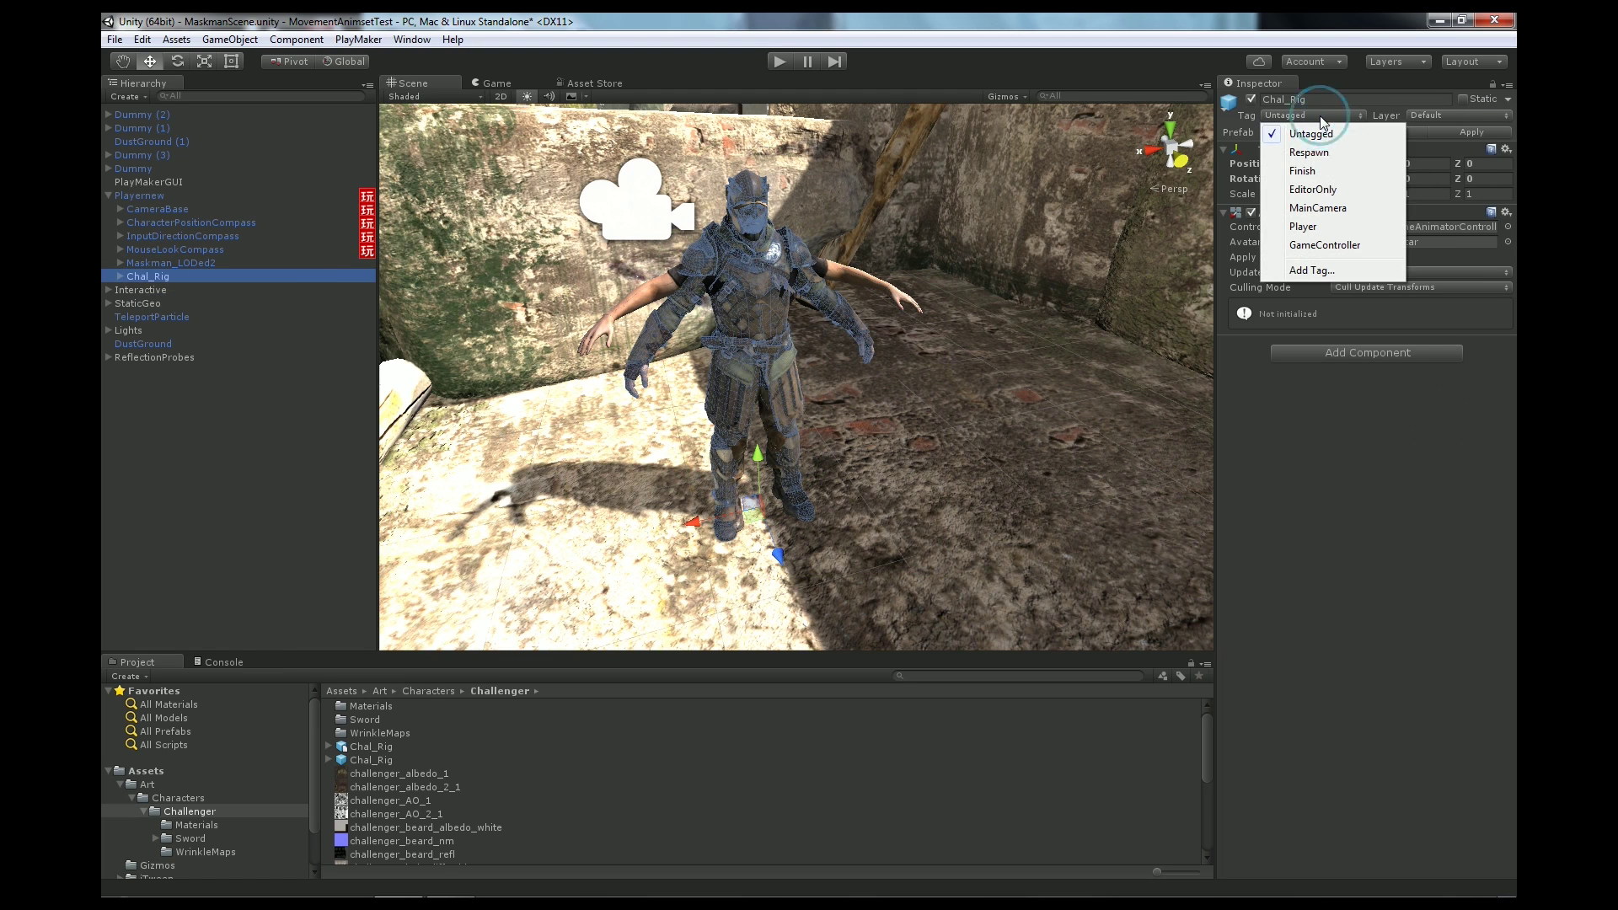
left_click(1308, 226)
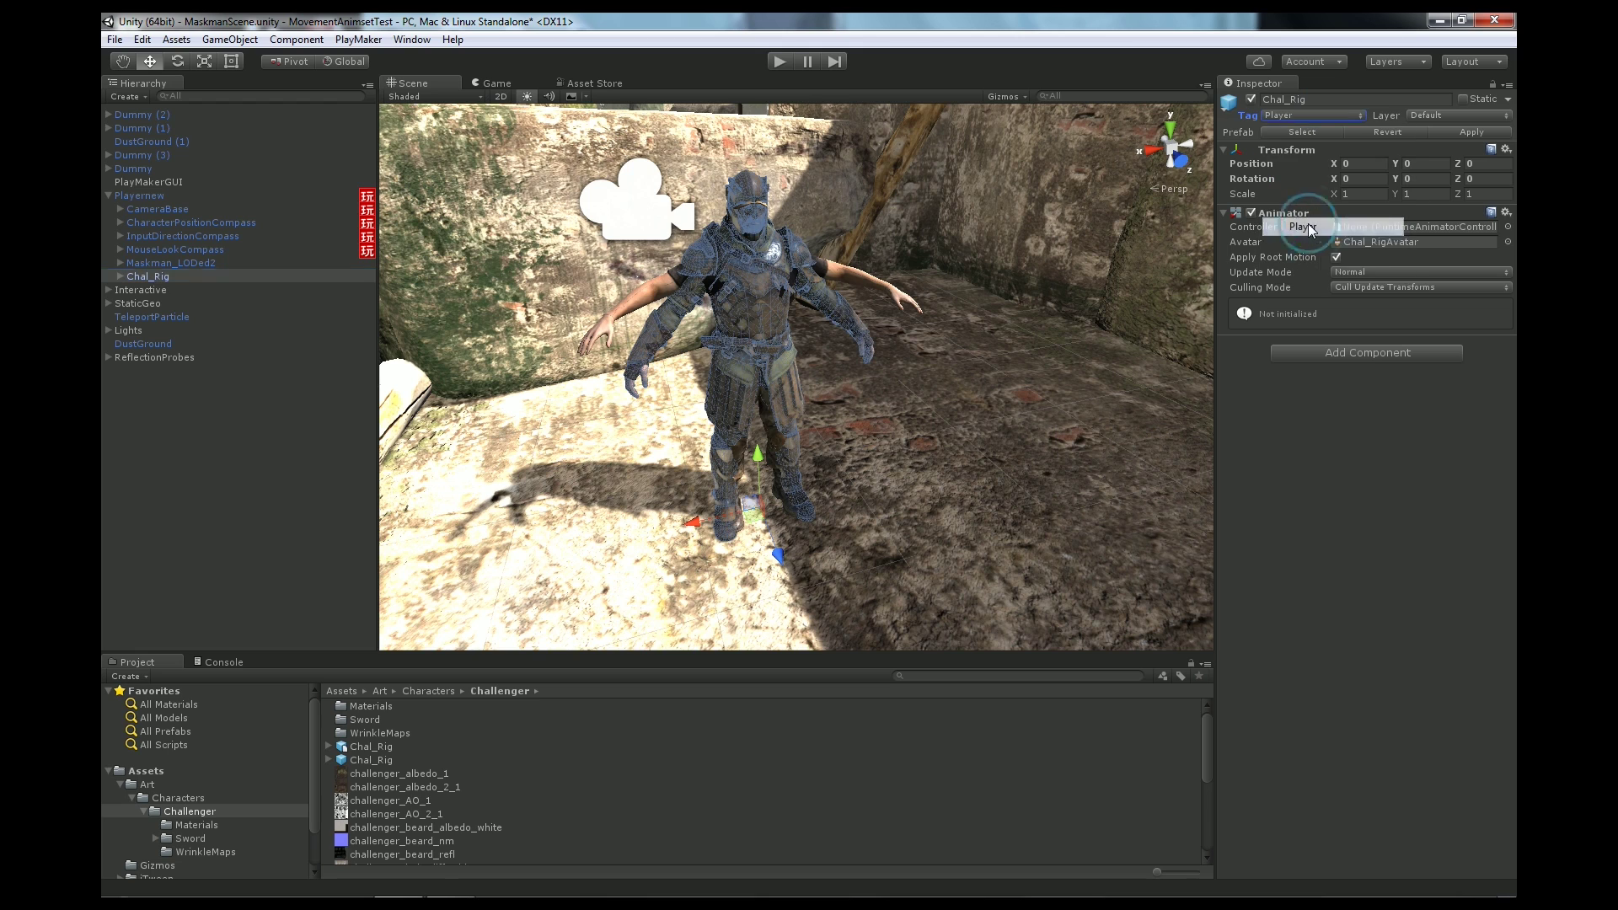
left_click(177, 262)
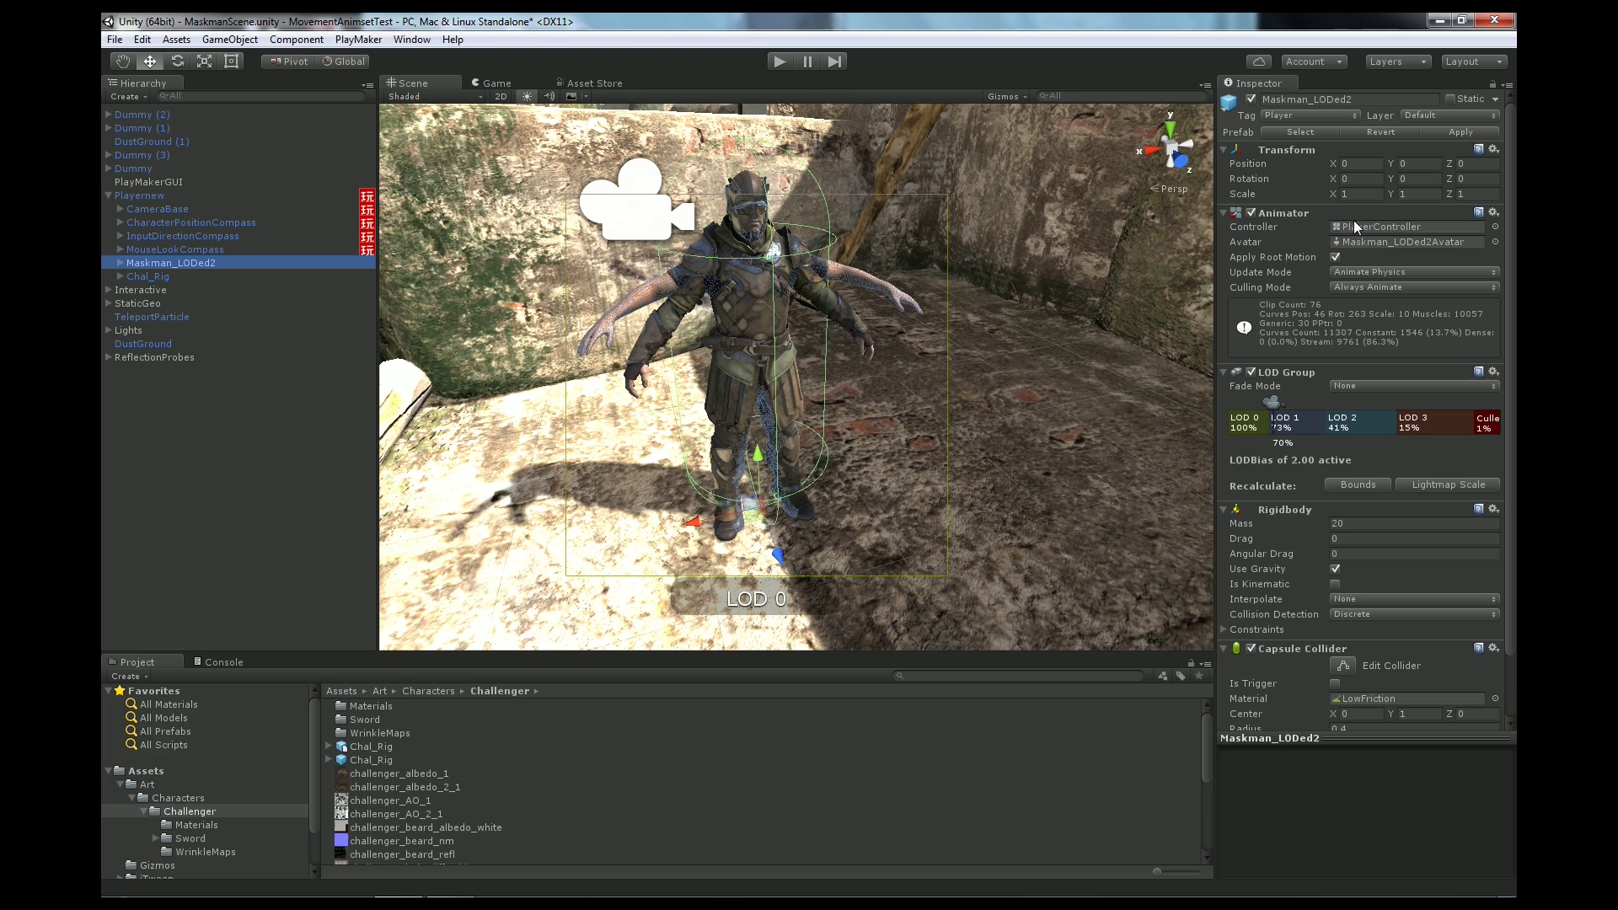
left_click(1378, 225)
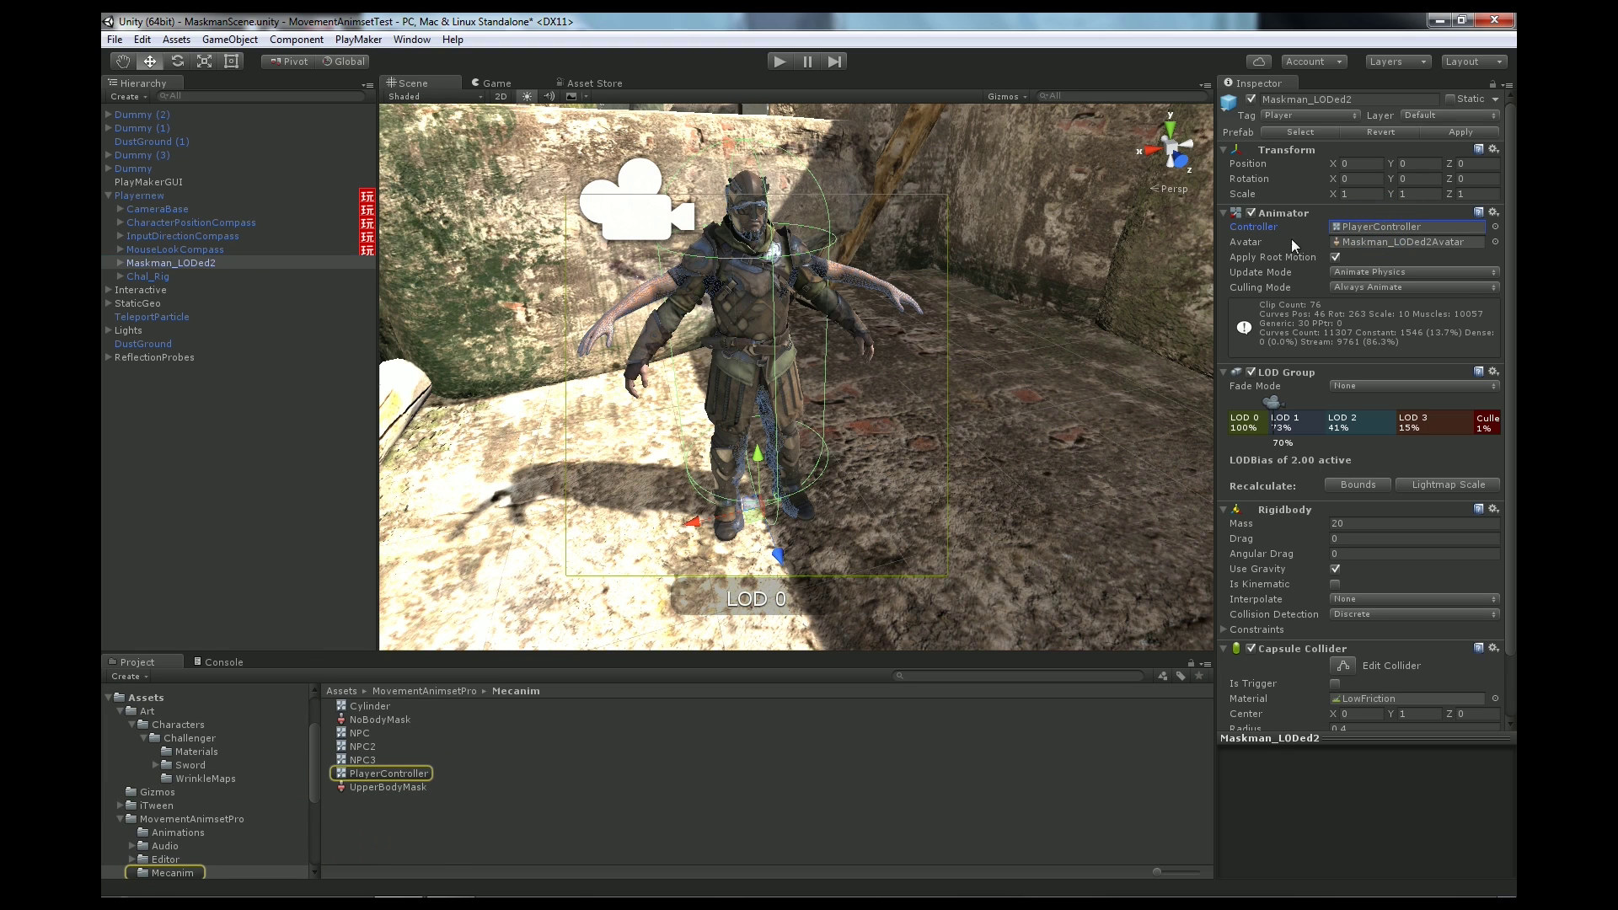
left_click(161, 276)
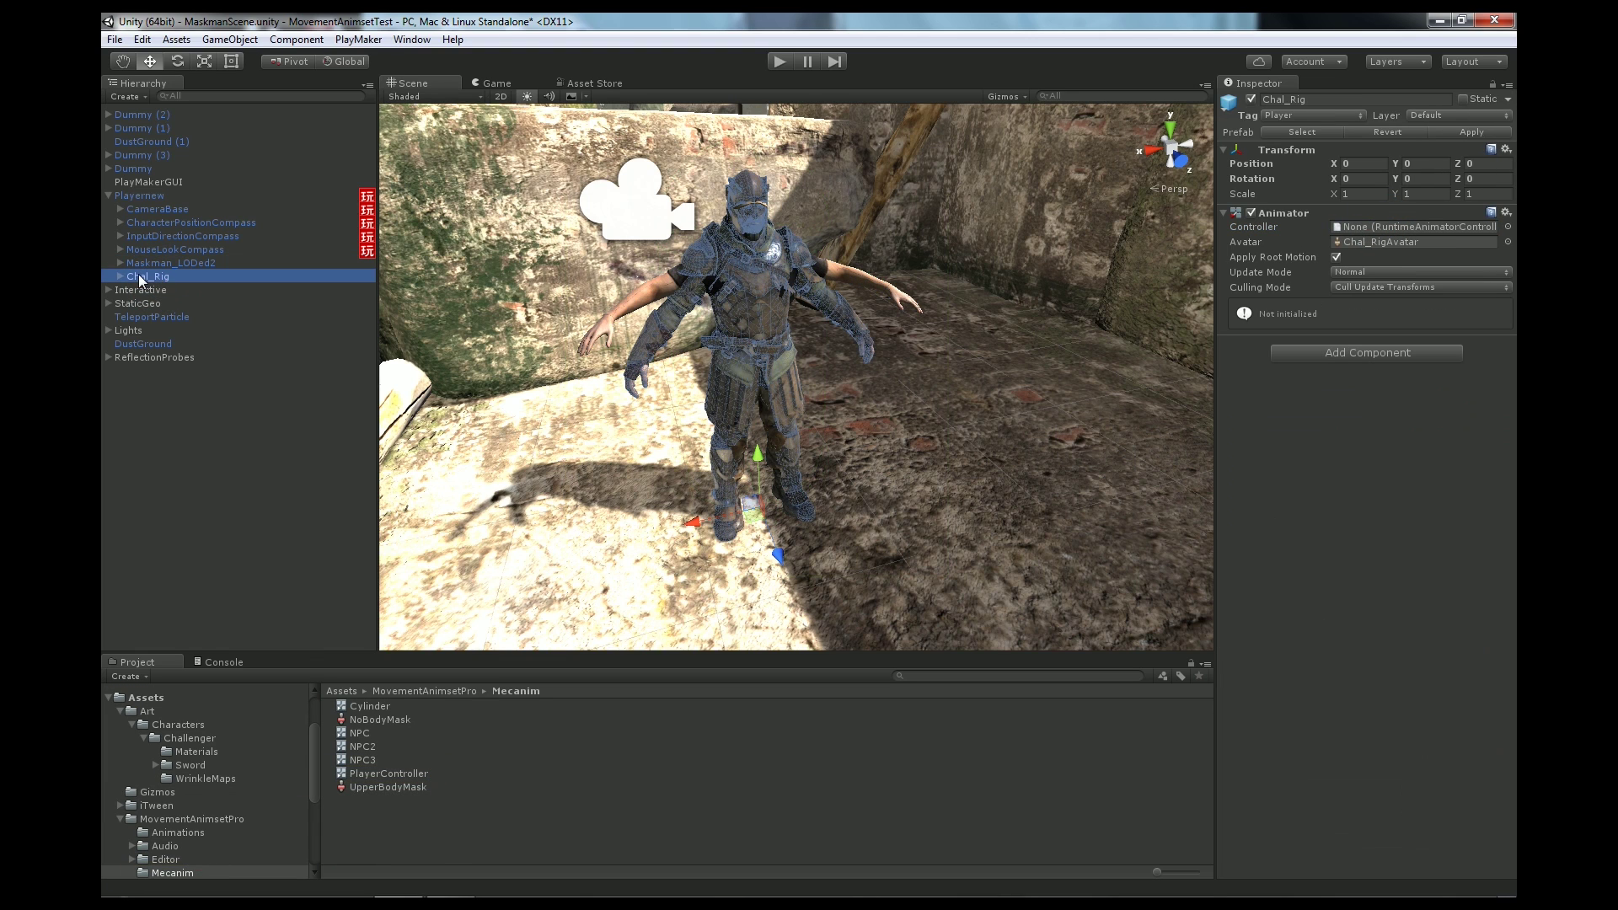
mouse_move(388, 774)
left_mouse_down()
mouse_move(1136, 554)
mouse_move(1362, 226)
left_mouse_up()
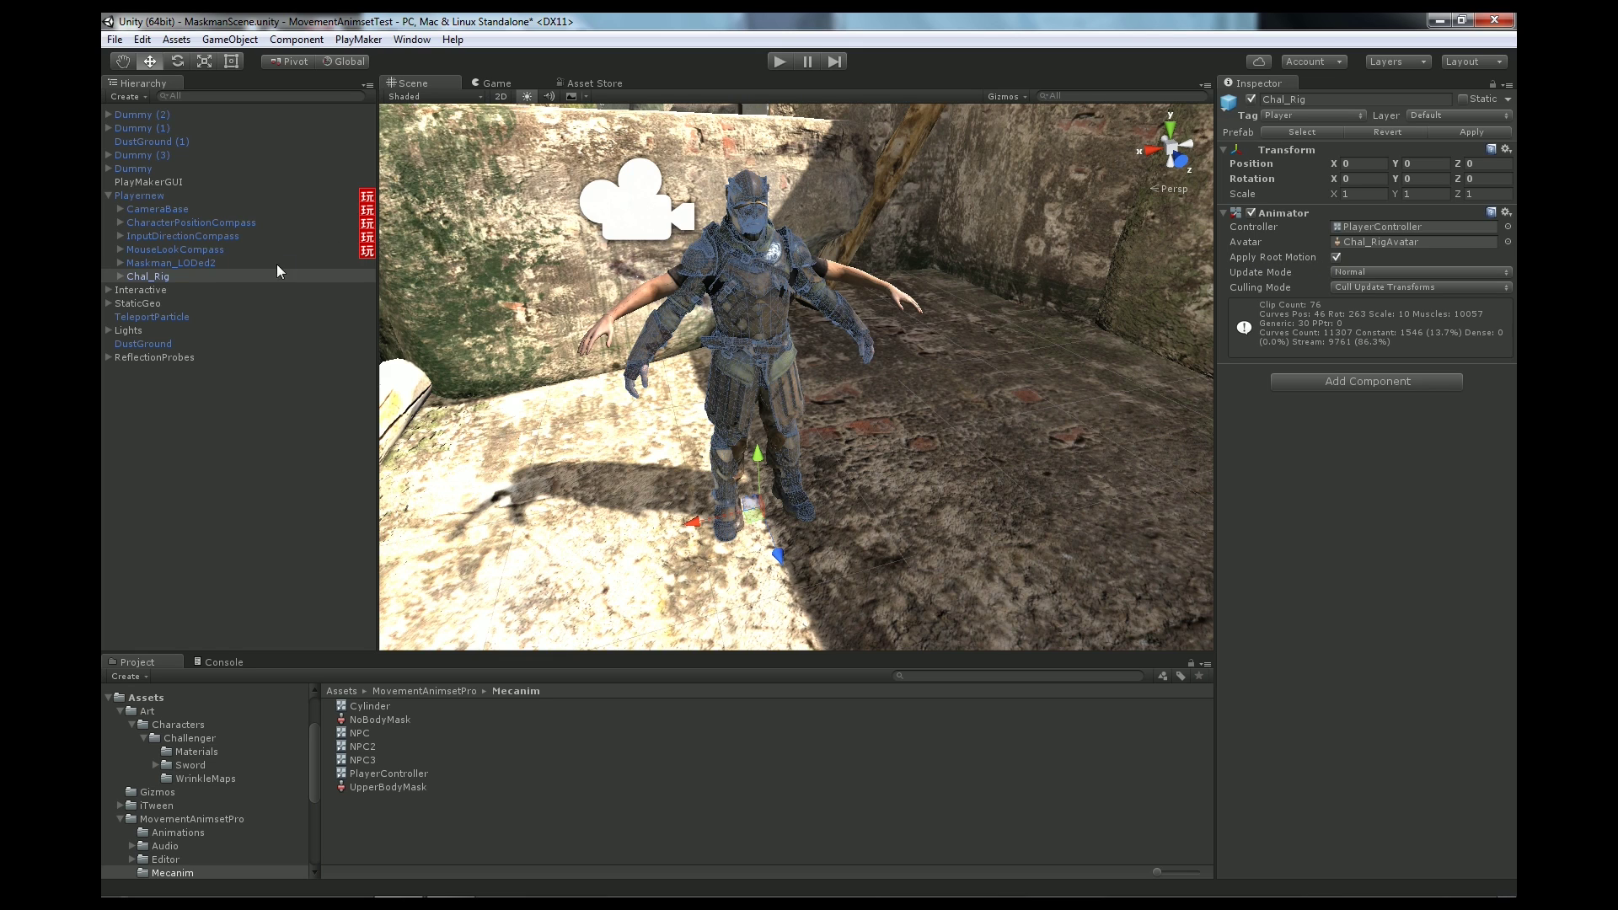
- Copy the Rigidbody from Maskman_LODed2 and paste it onto Chal_Rig
left_click(182, 260)
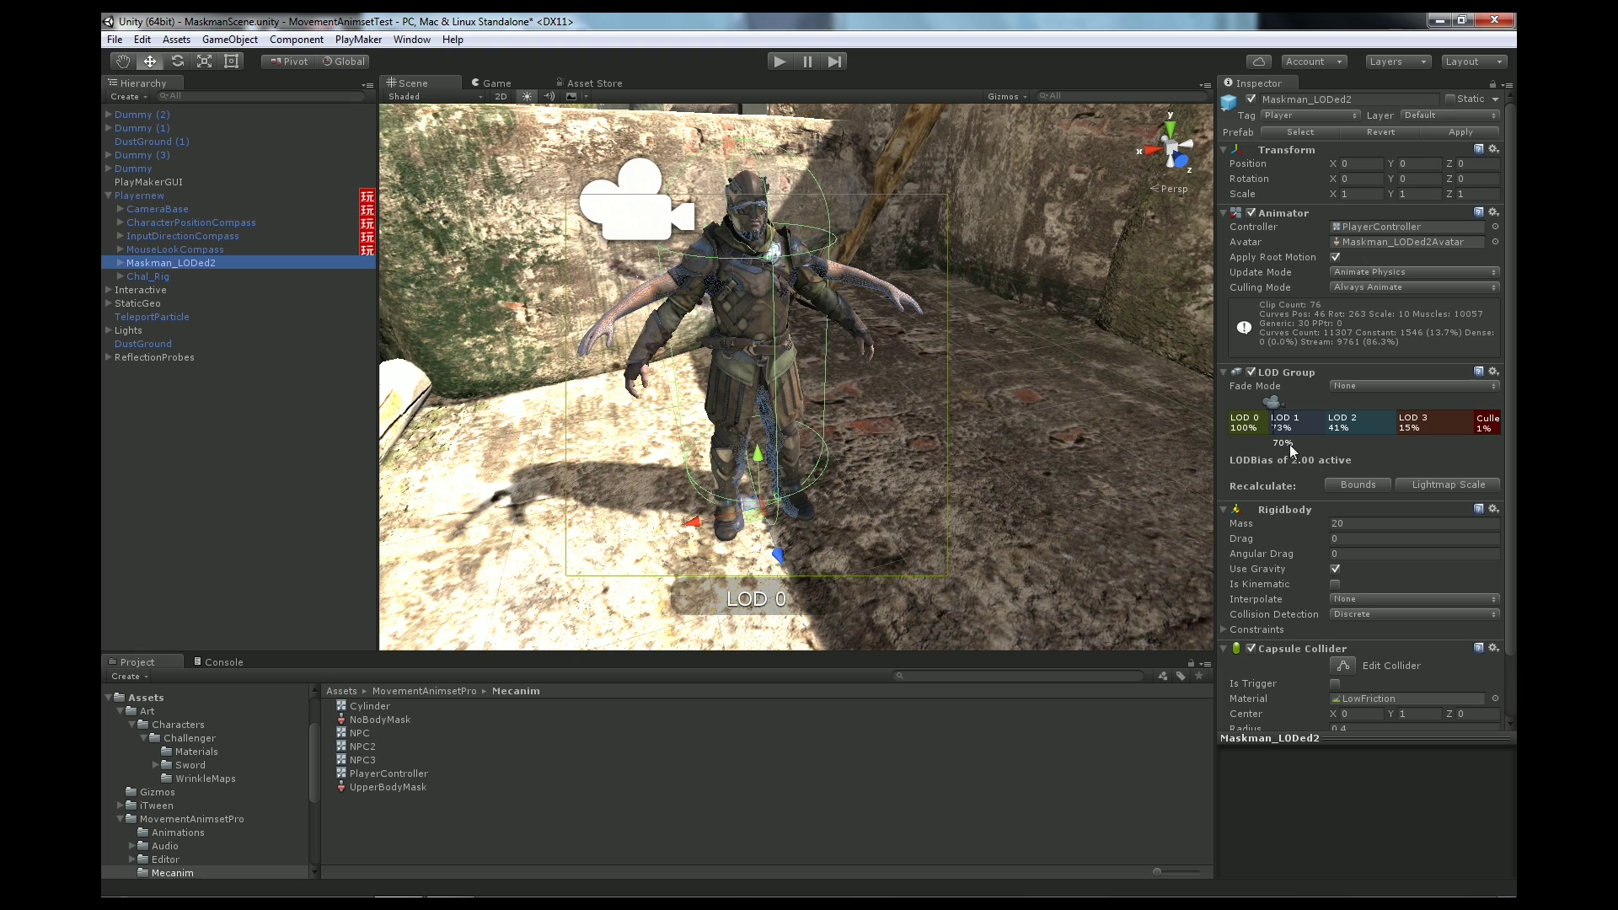
scroll(1318, 402, "down", 2)
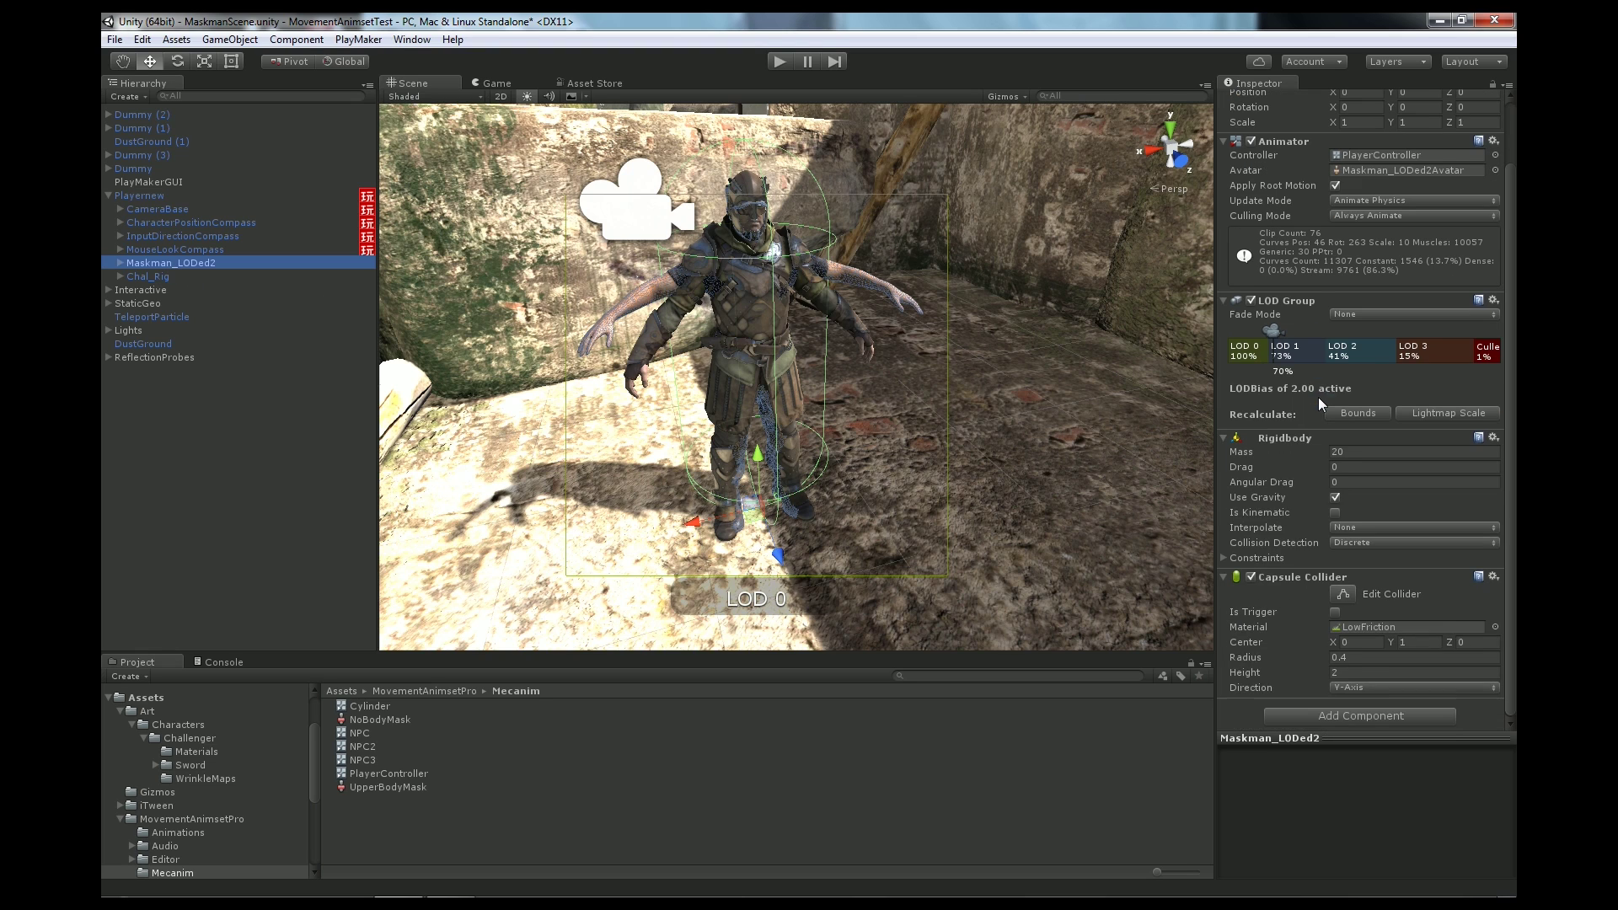
right_click(1289, 441)
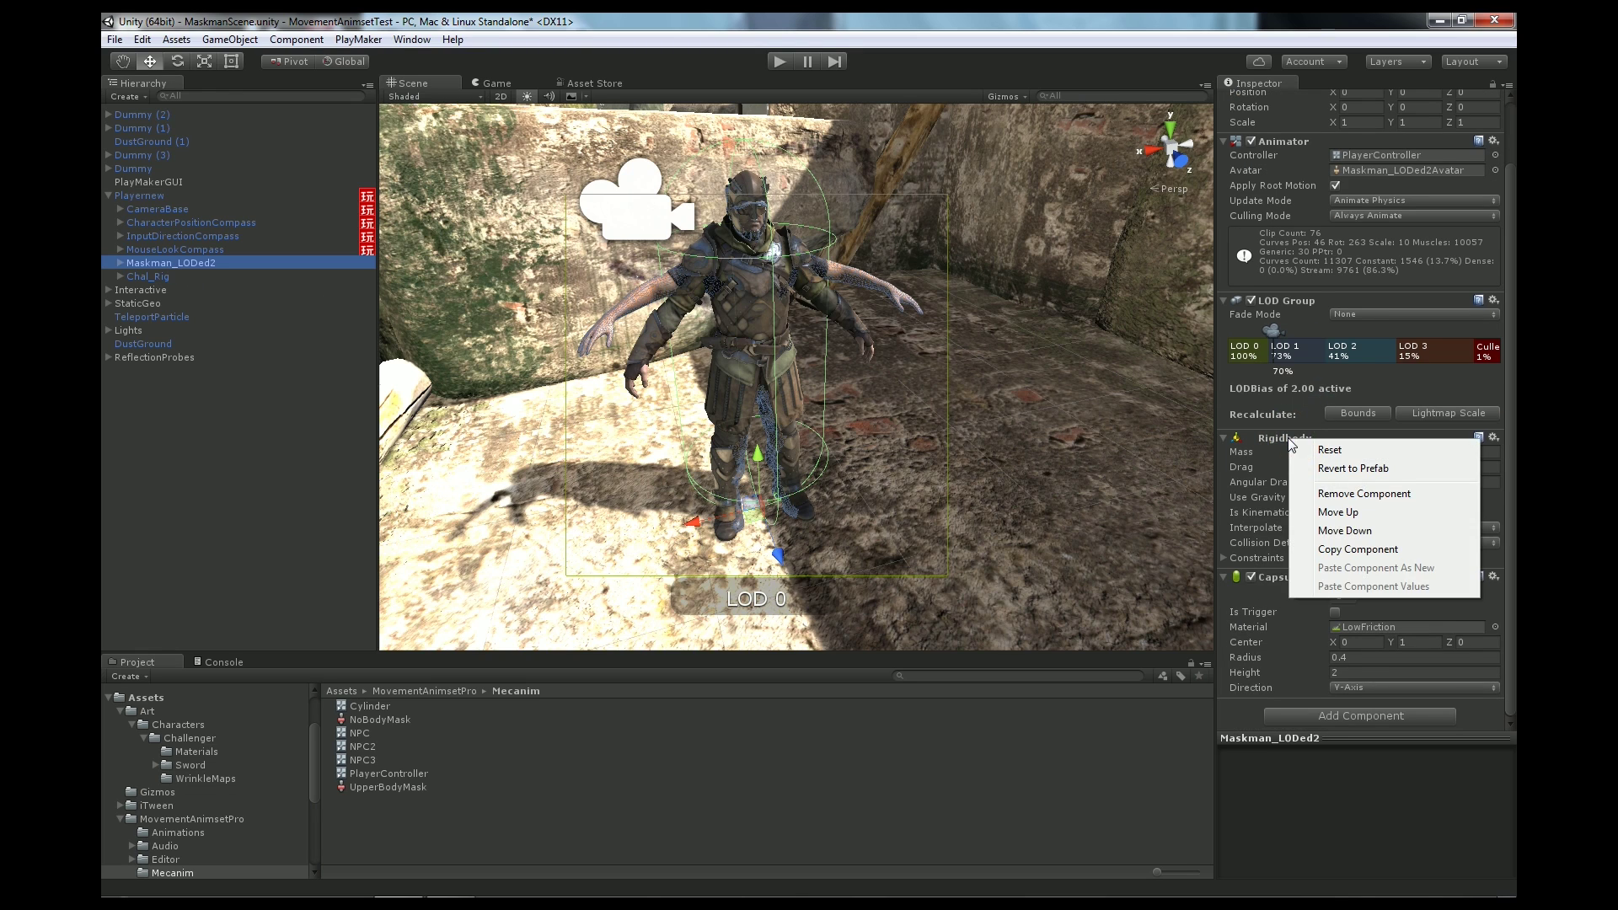
left_click(1342, 552)
left_click(150, 275)
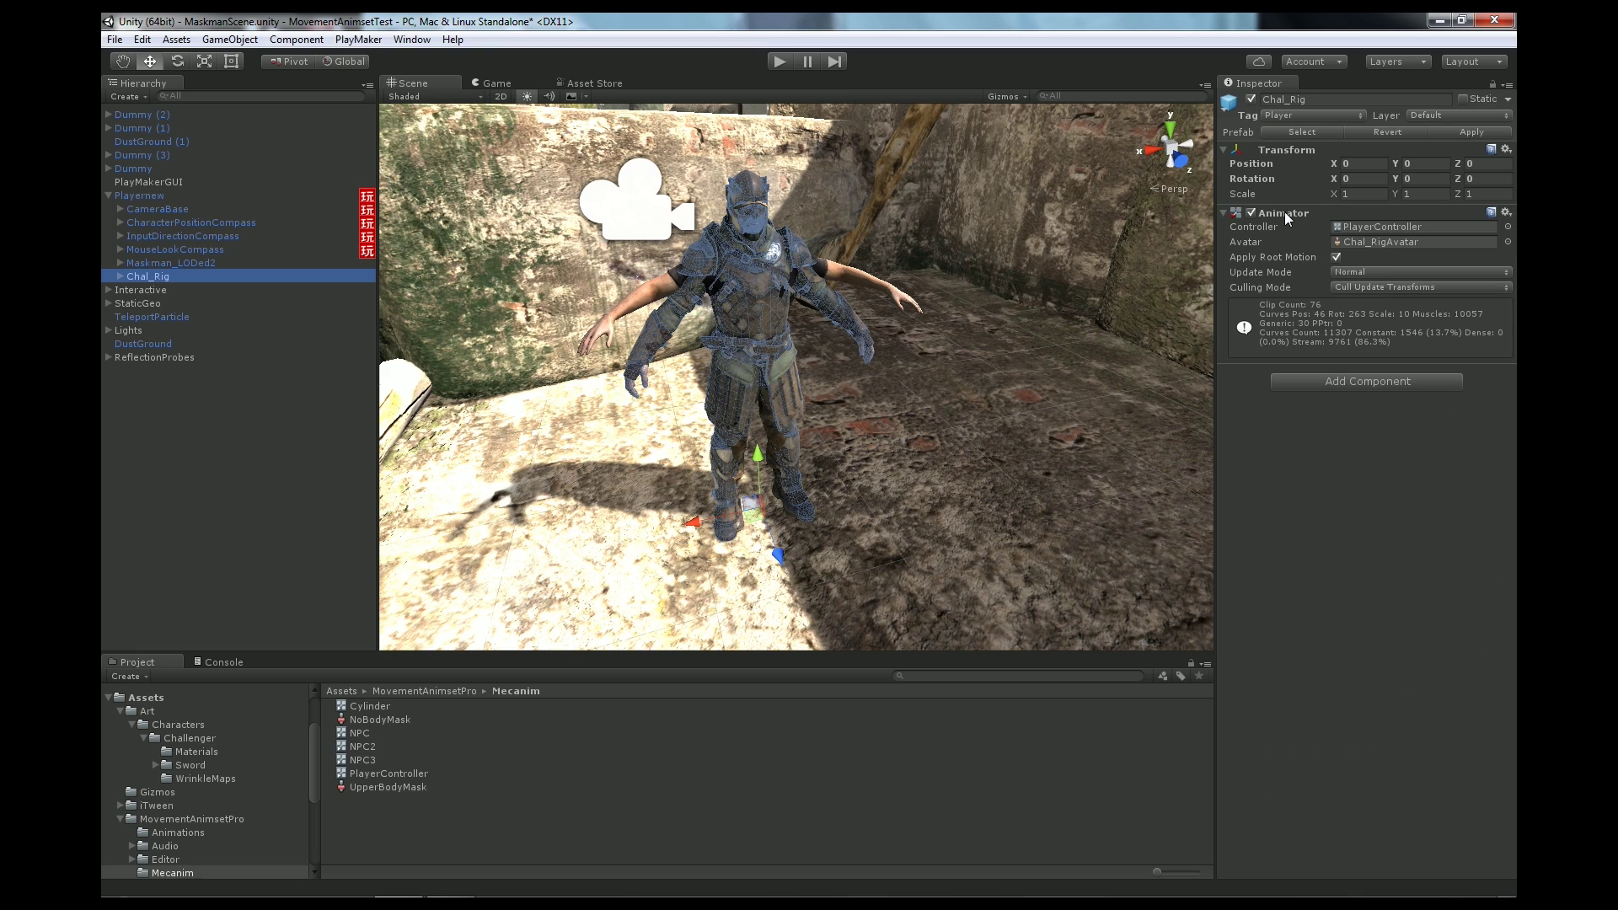
right_click(1284, 211)
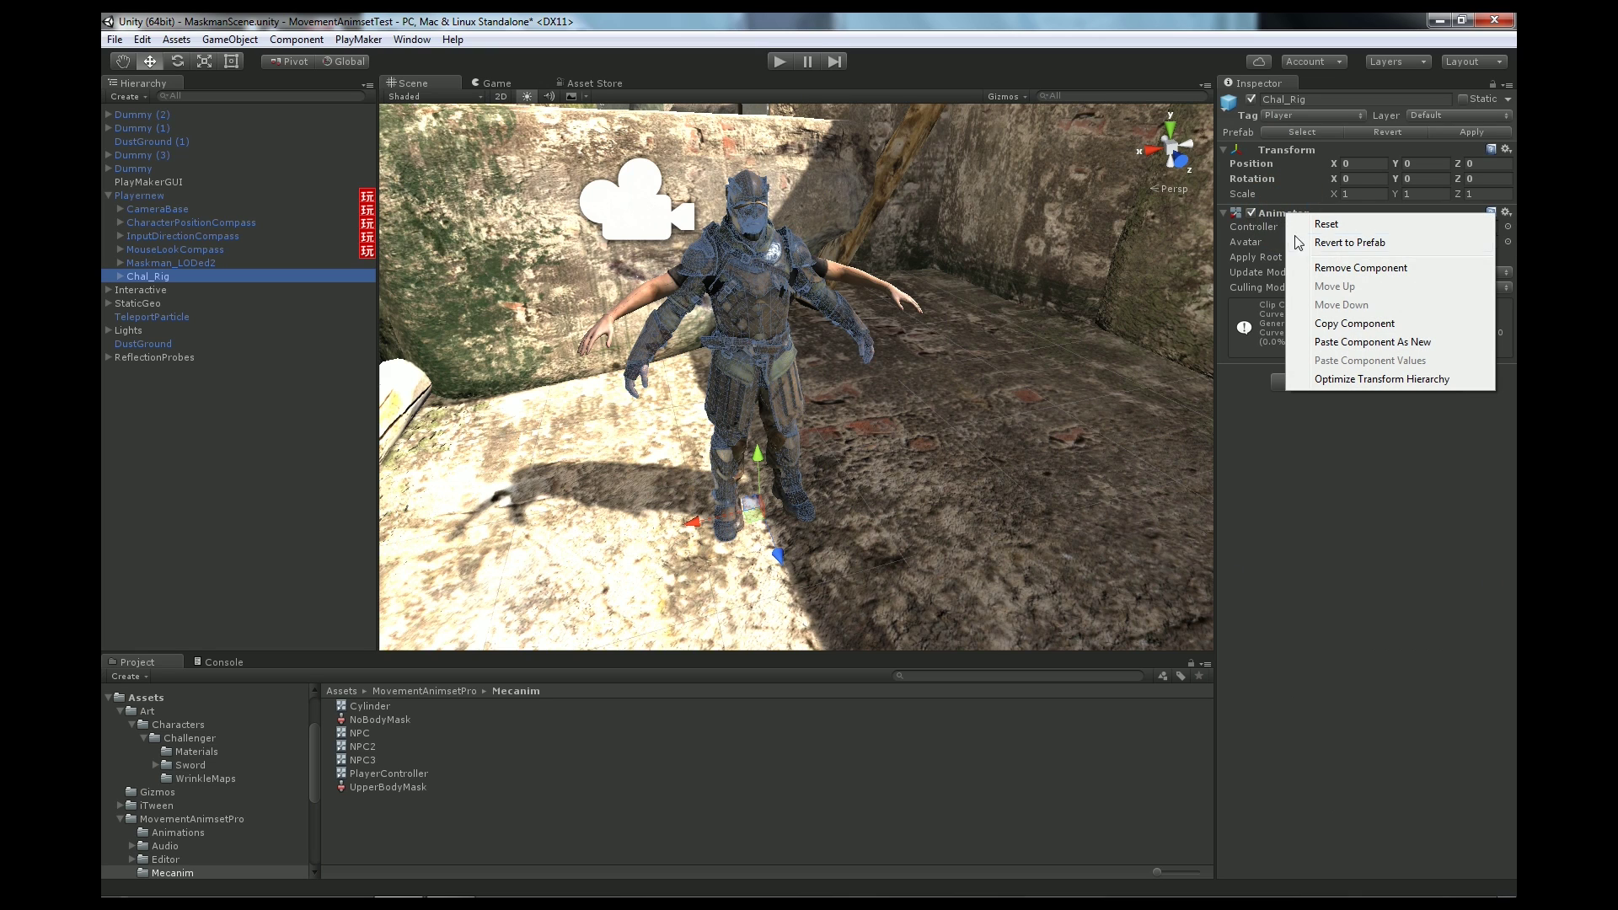
left_click(1314, 341)
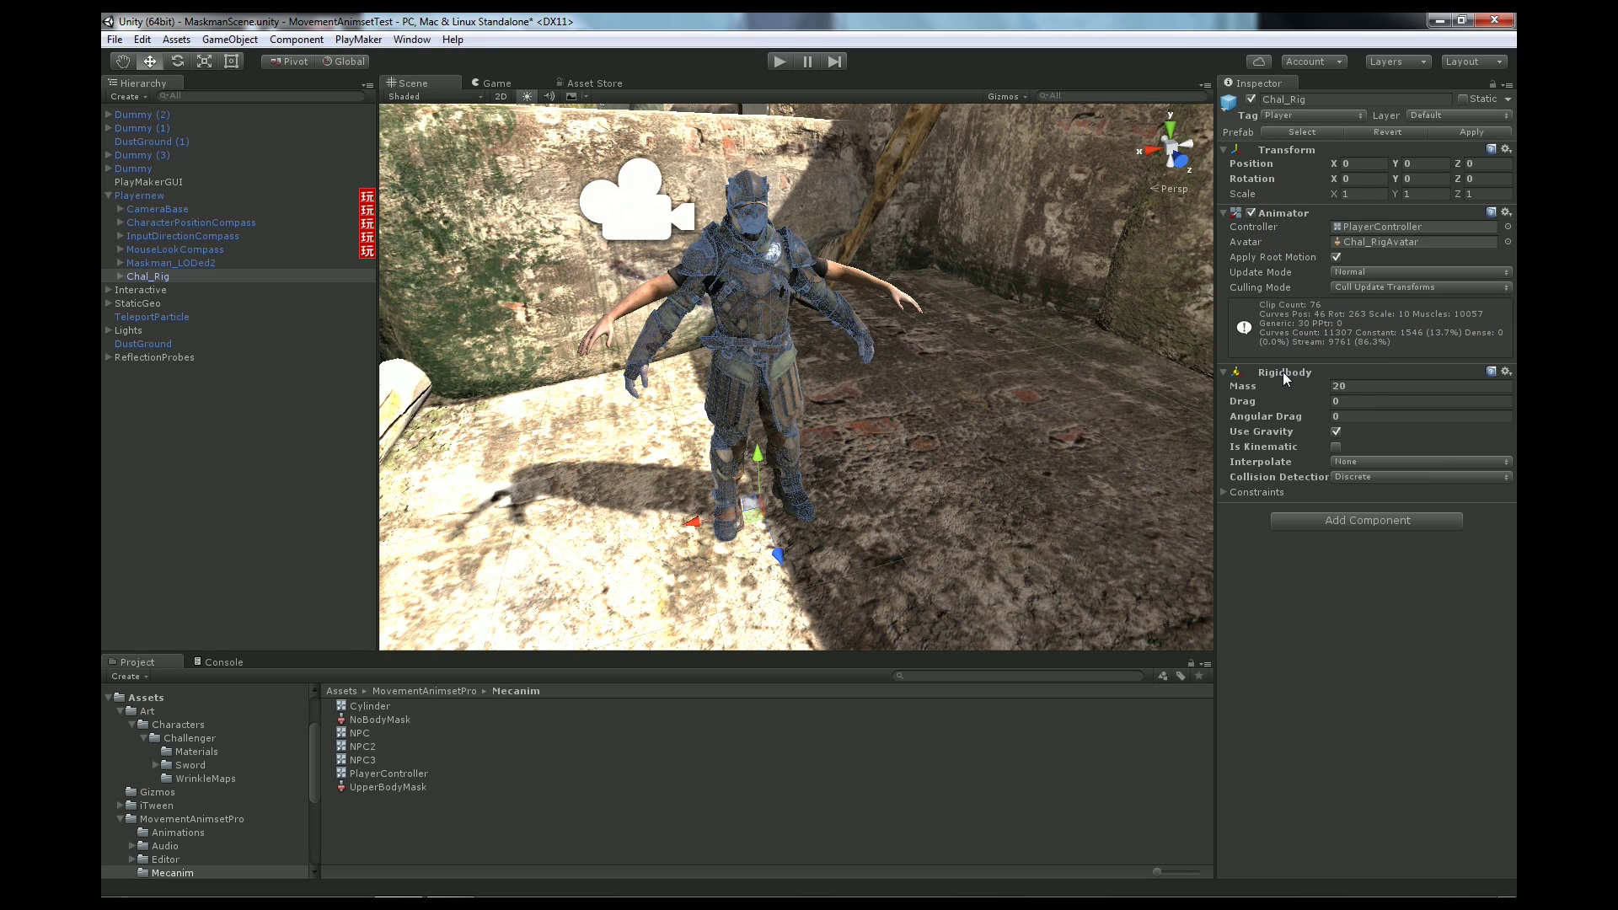
- Copy the Capsule Collider from Maskman_LODed2 and paste it onto Chal_Rig
left_click(170, 262)
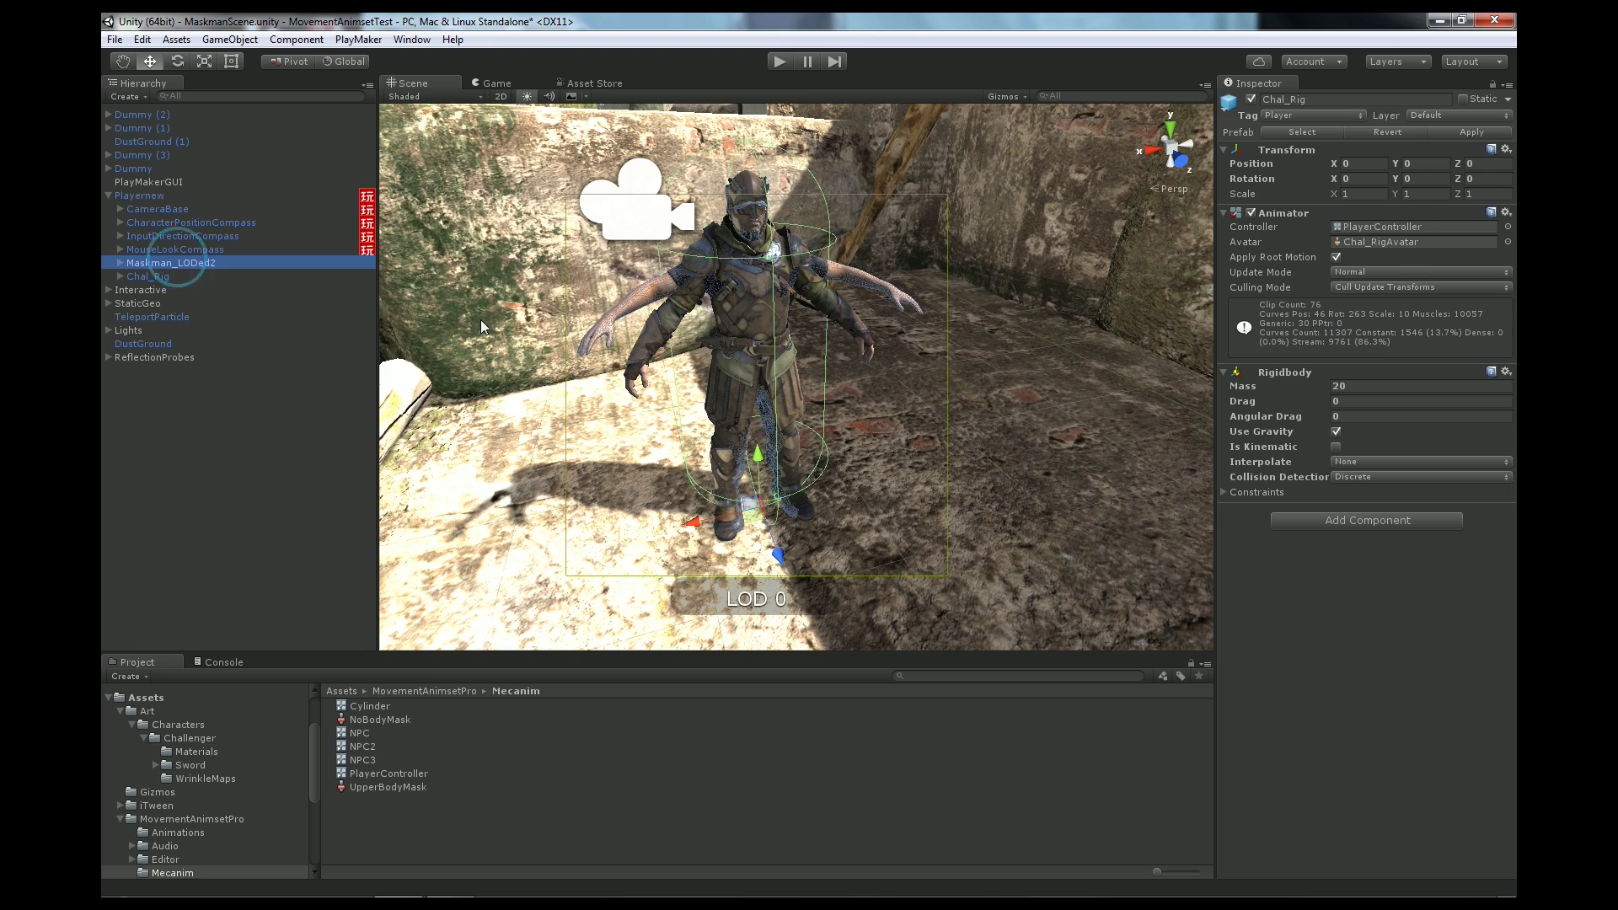
scroll(1350, 528, "down", 2)
right_click(1298, 578)
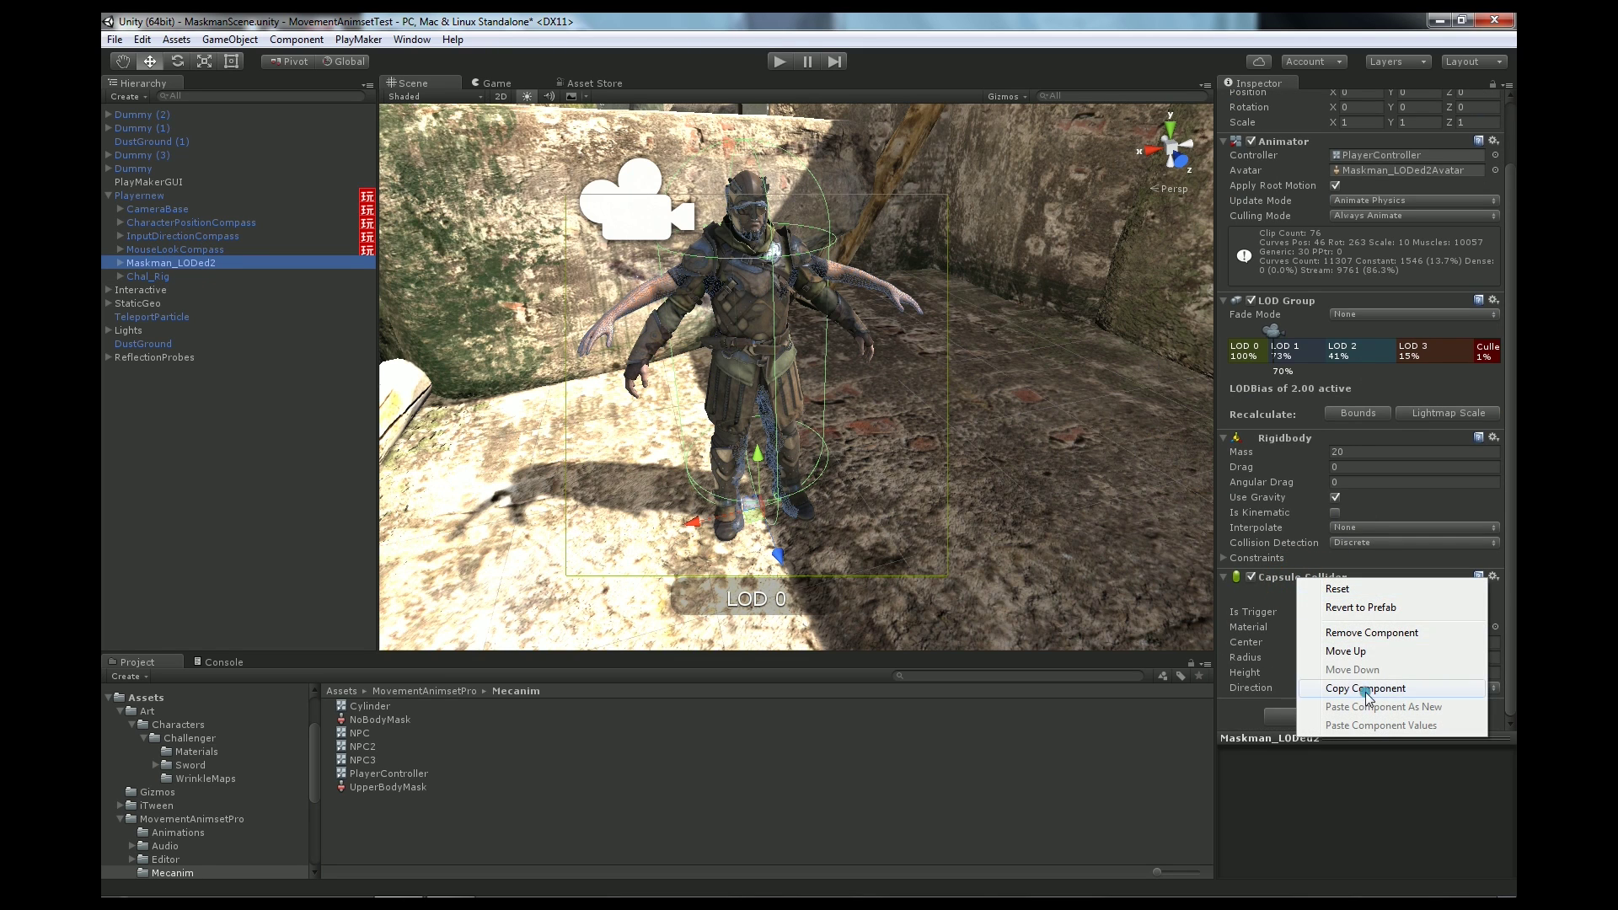
left_click(1362, 688)
left_click(149, 275)
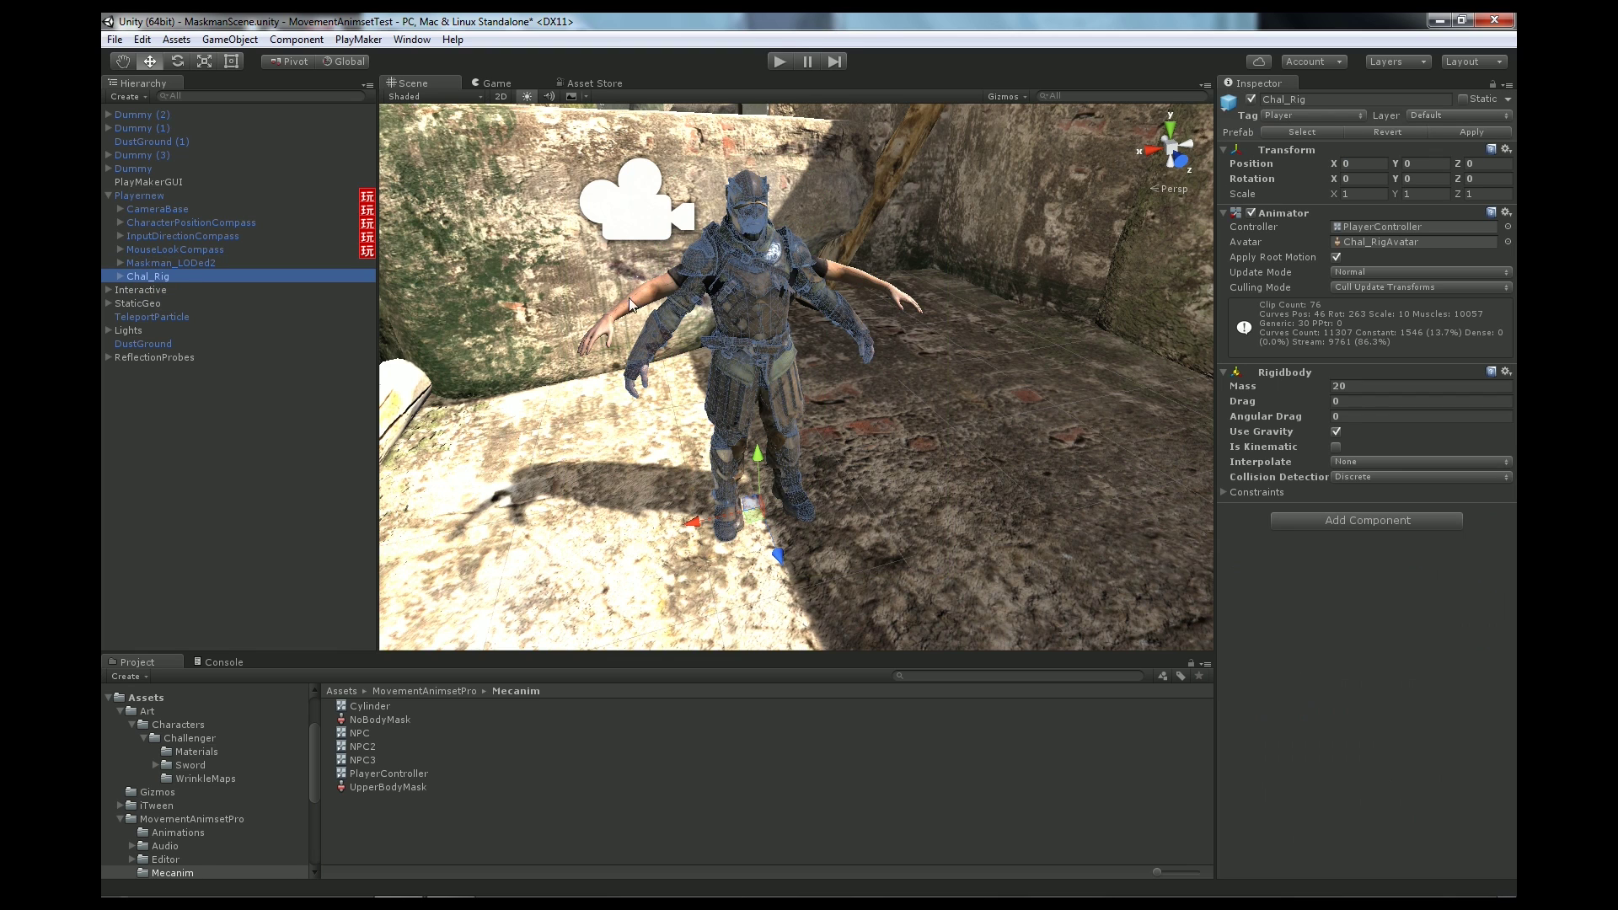
right_click(1282, 371)
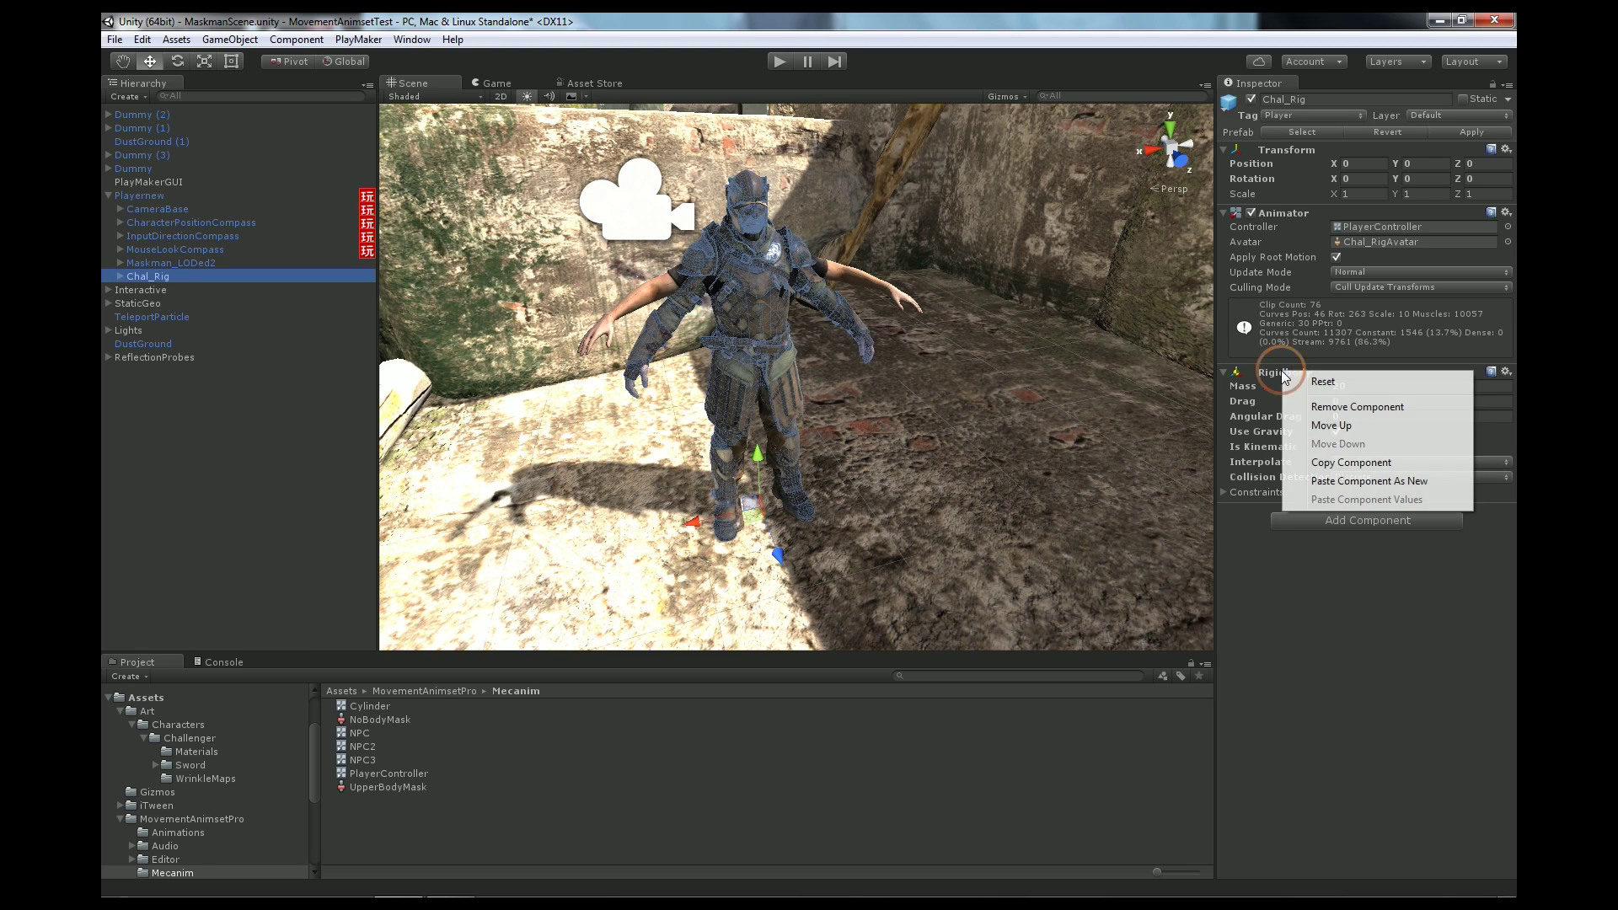
left_click(1349, 483)
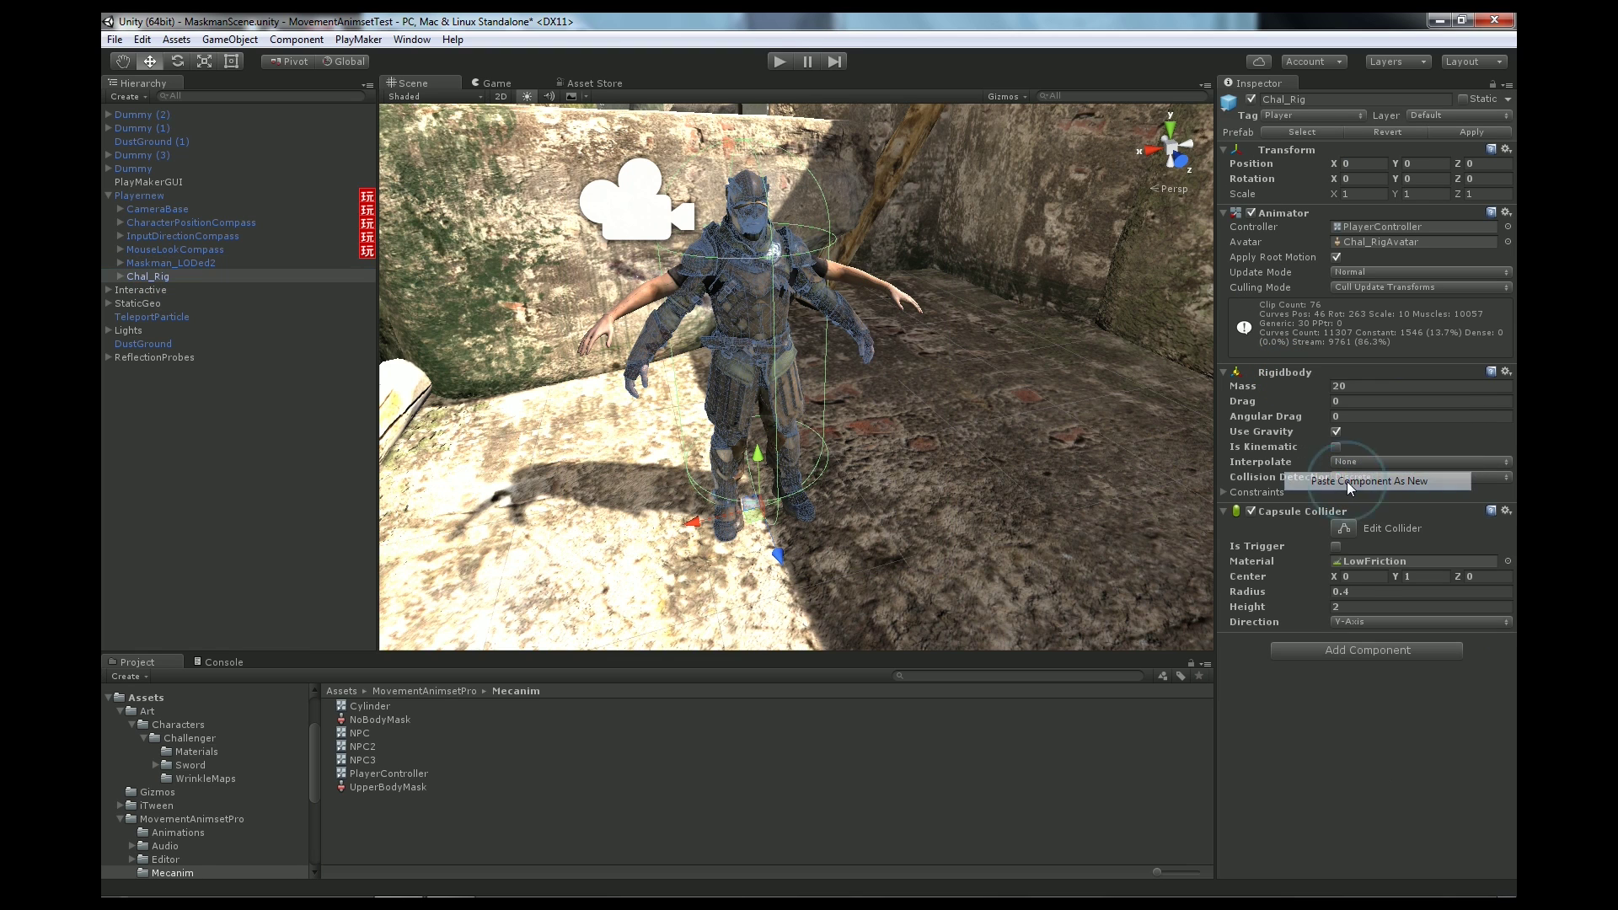
- Delete the old Maskman_LODed2 model, confirming the prefab break
left_click(201, 451)
left_click(166, 261)
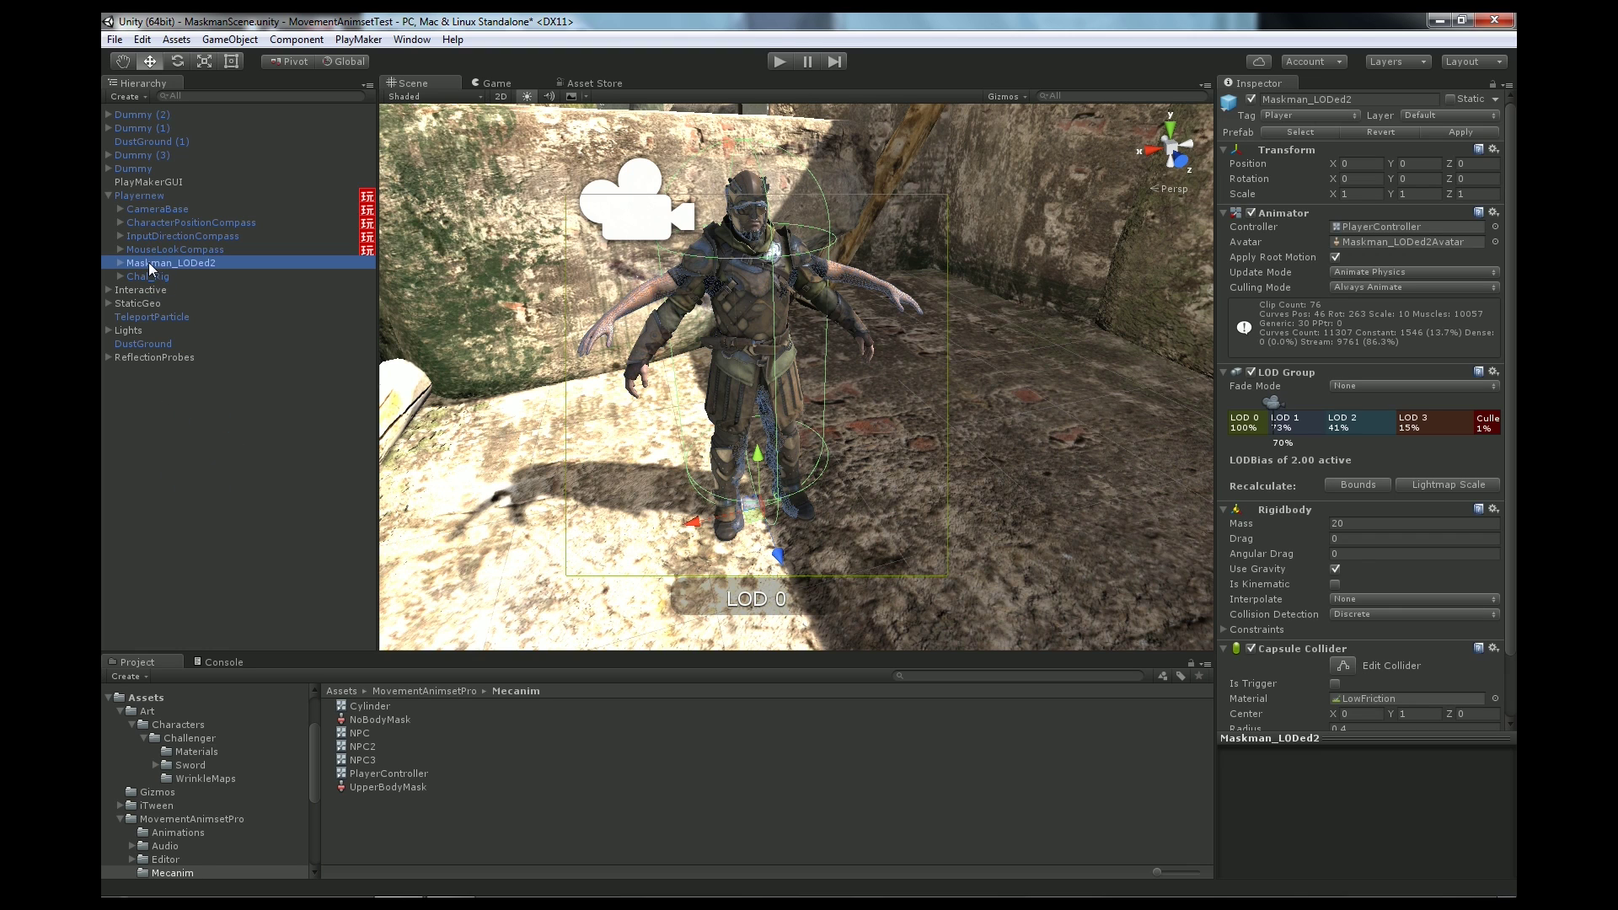
right_click(148, 261)
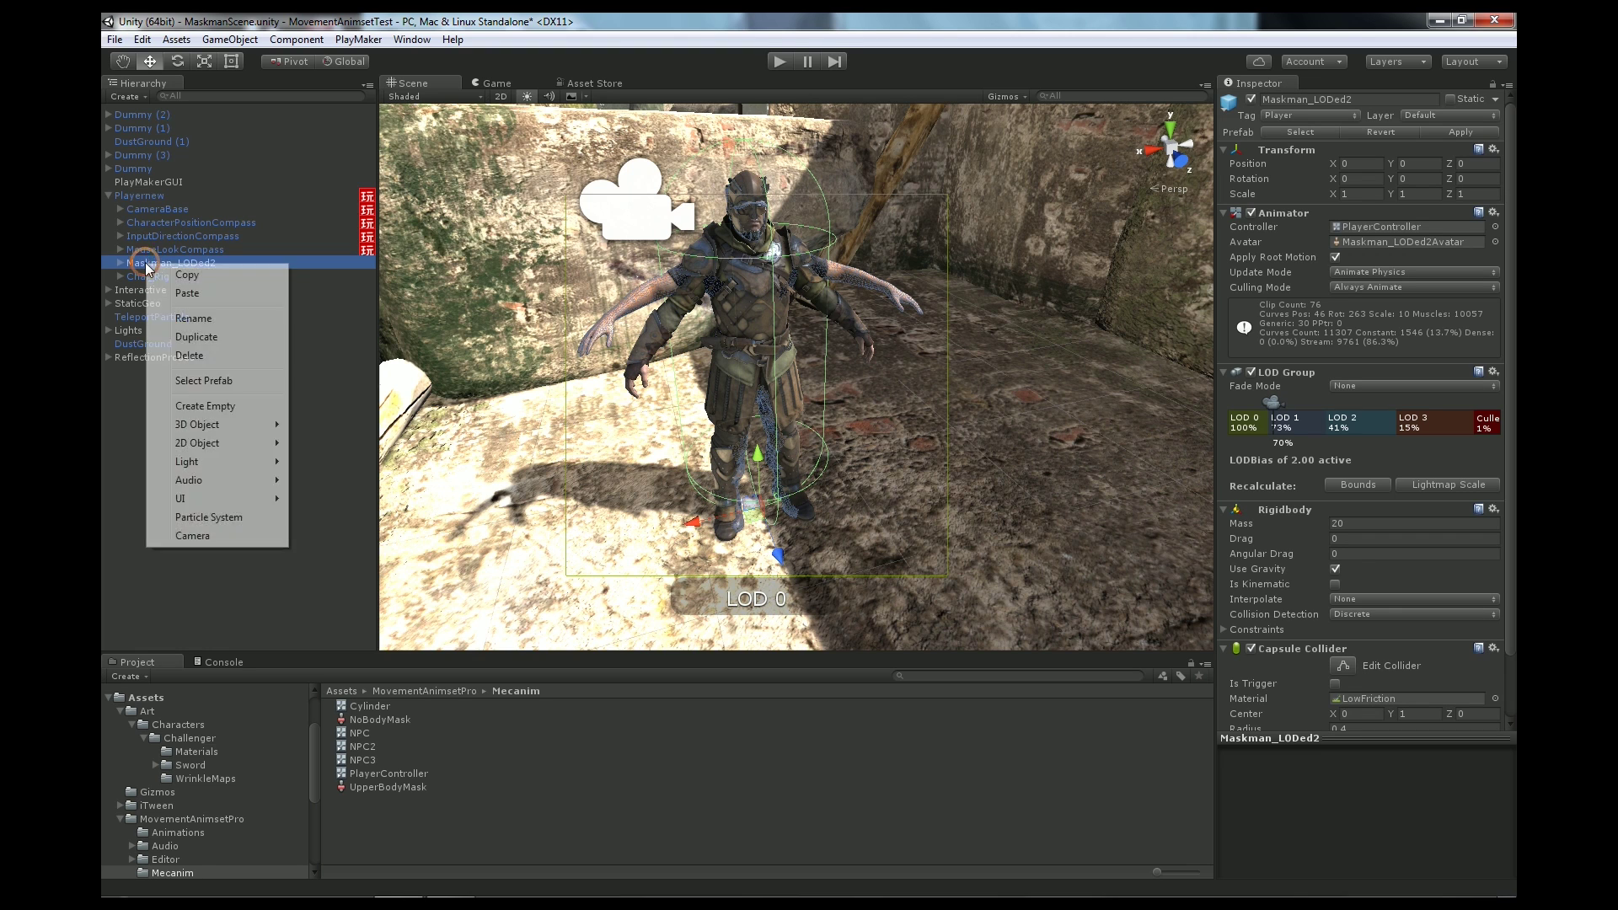
left_click(189, 356)
left_click(855, 495)
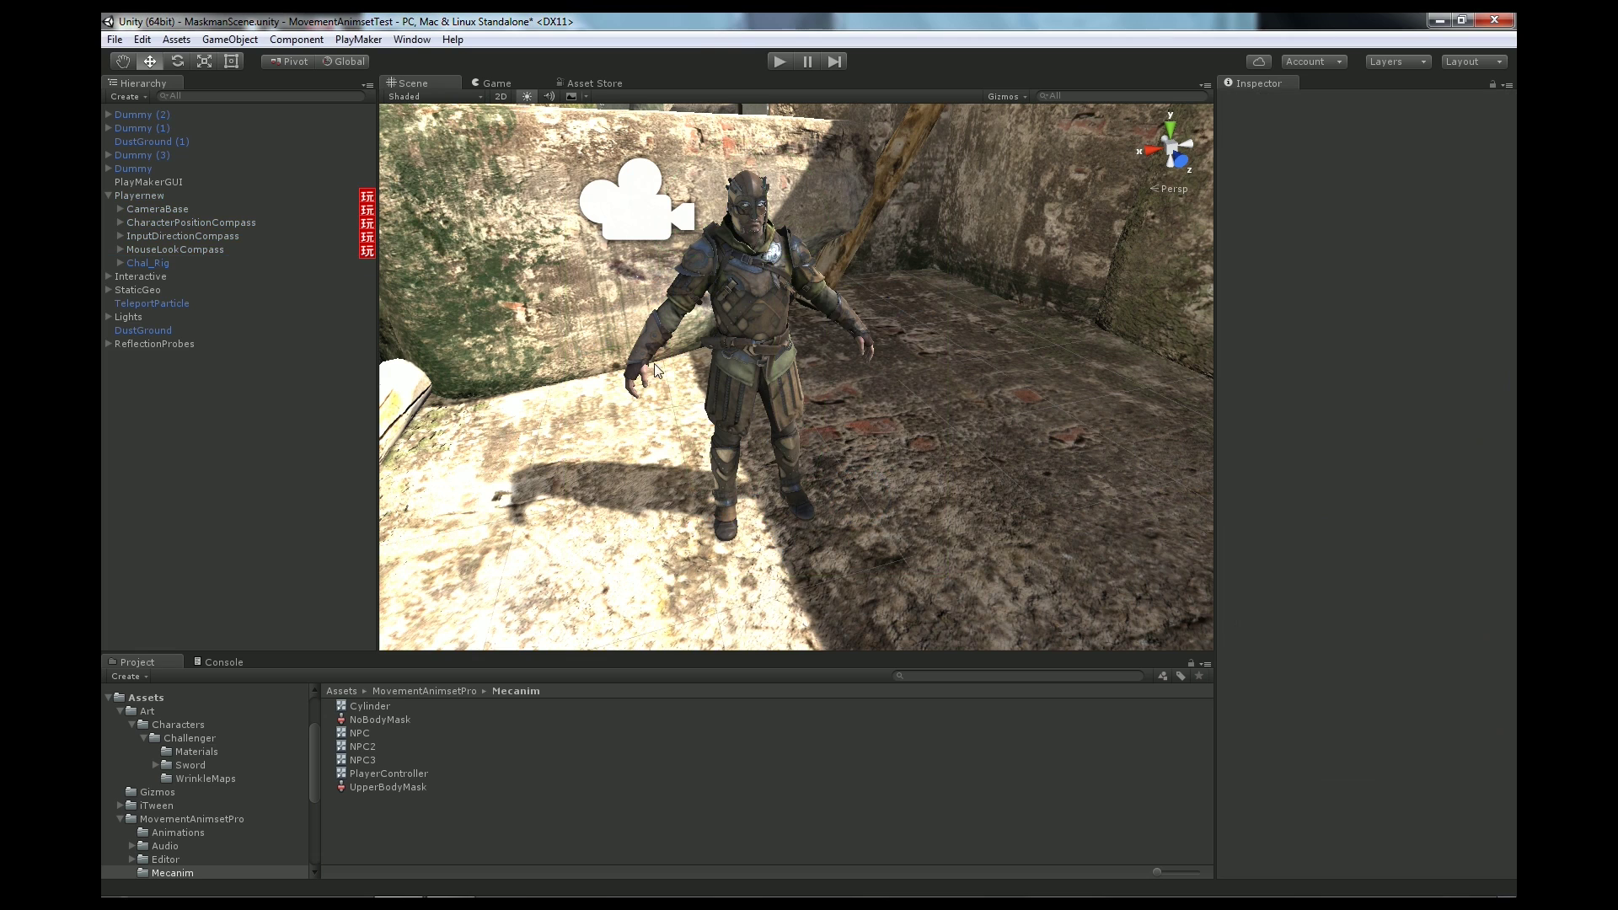
- Open the PlayMaker Editor for Playernew and dock it in the main view
left_click(143, 194)
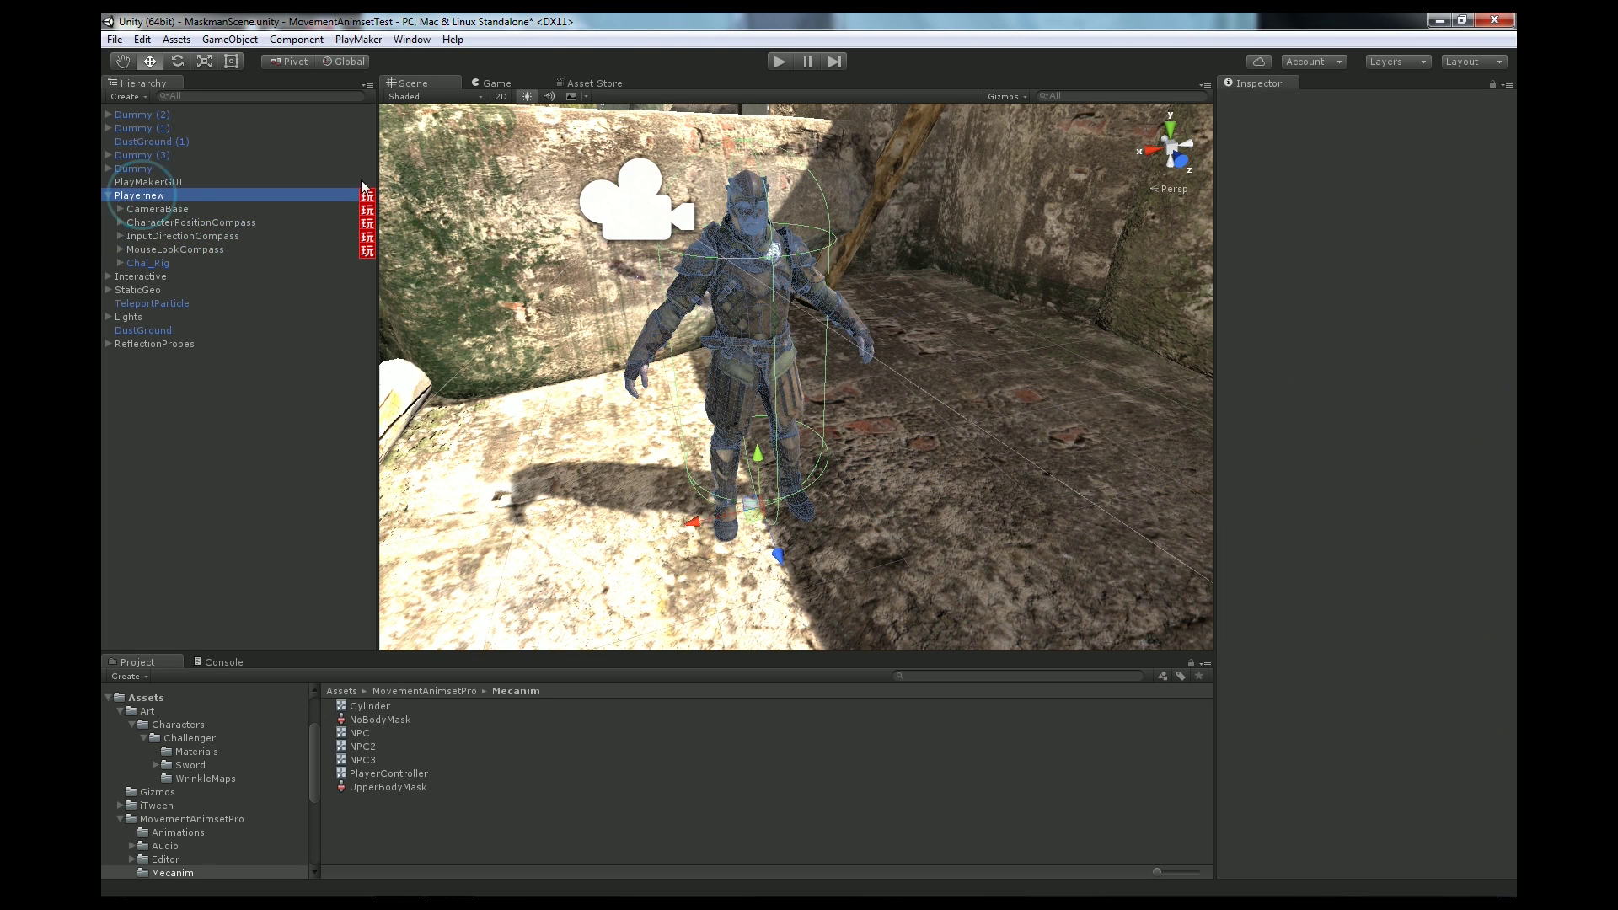
left_click(358, 39)
left_click(396, 60)
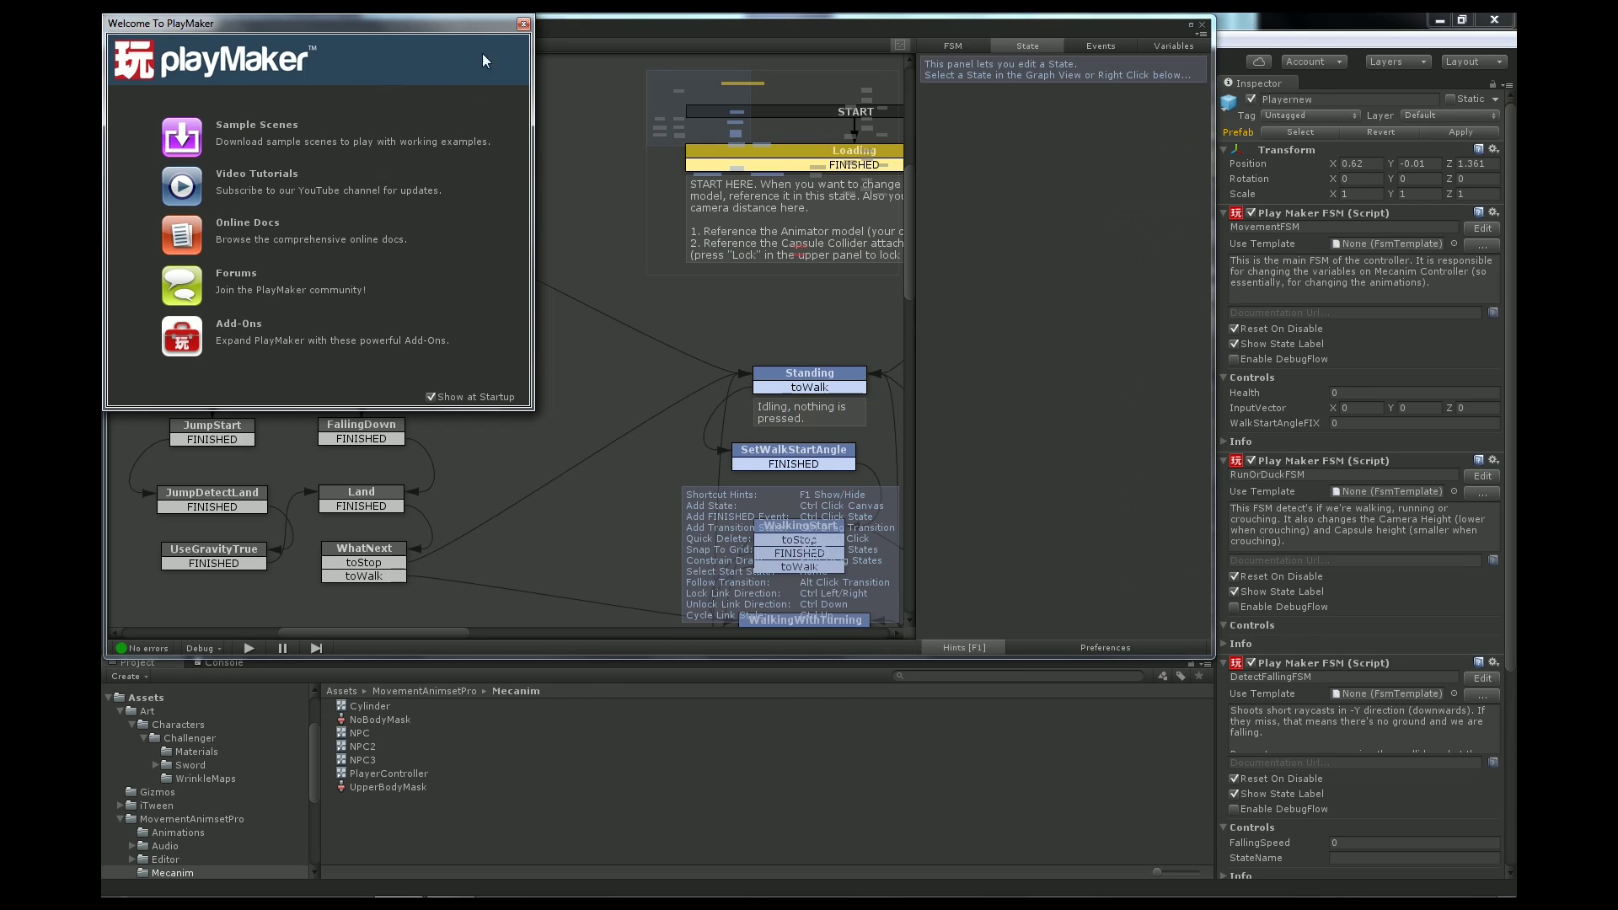
left_click(523, 37)
left_click_drag(352, 228, 667, 82)
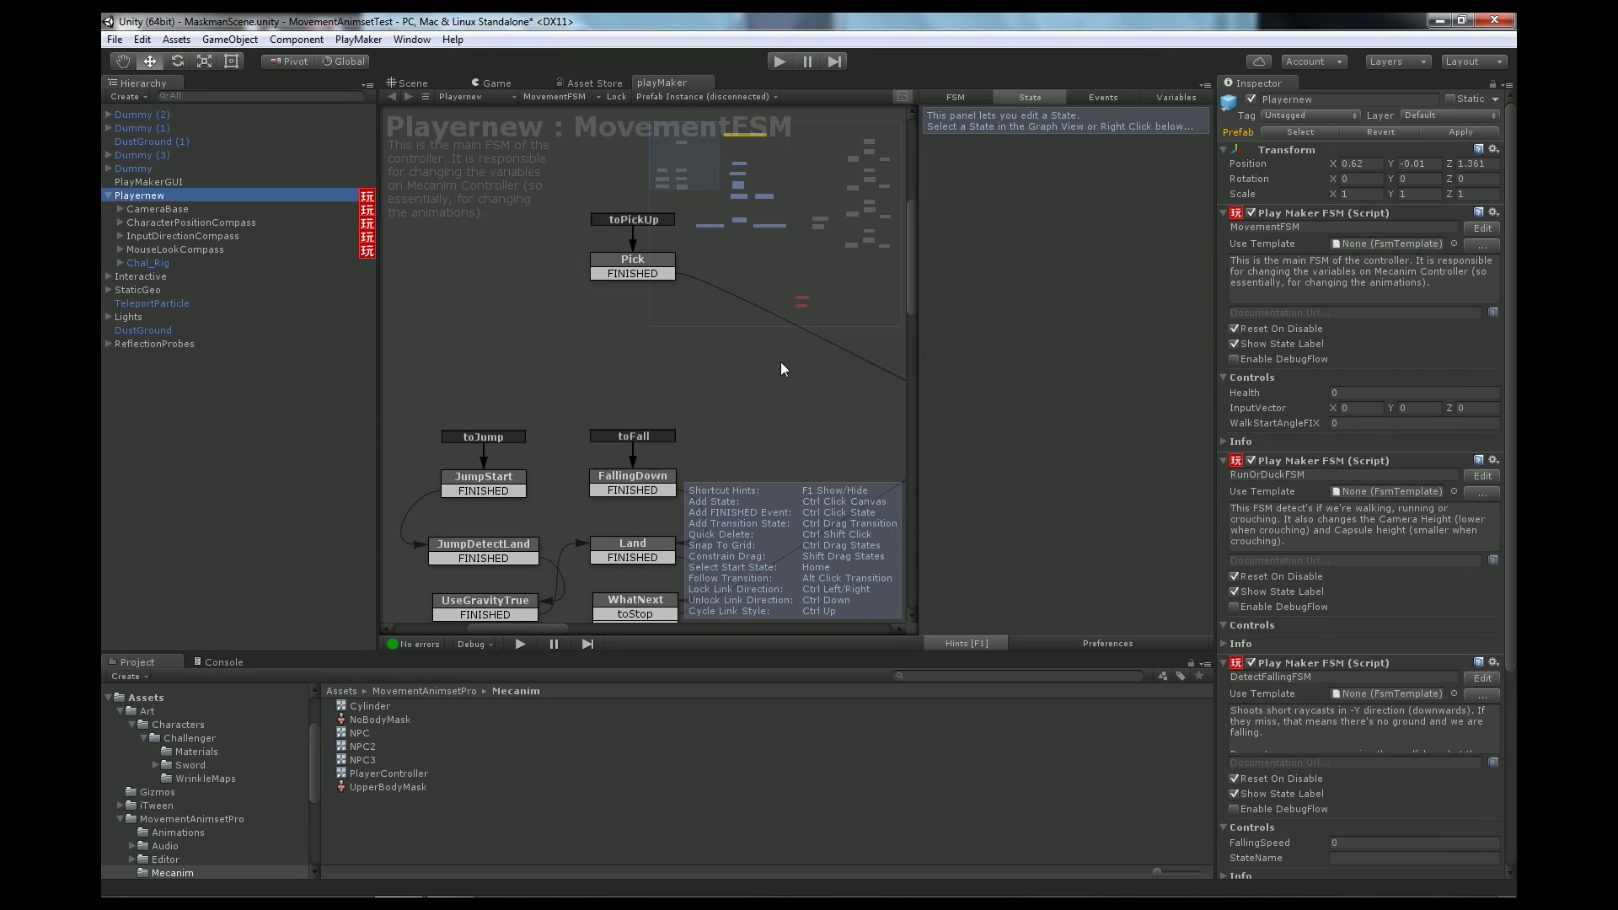
- Select the Loading state in MovementFSM and lock the editor to it
left_click(747, 139)
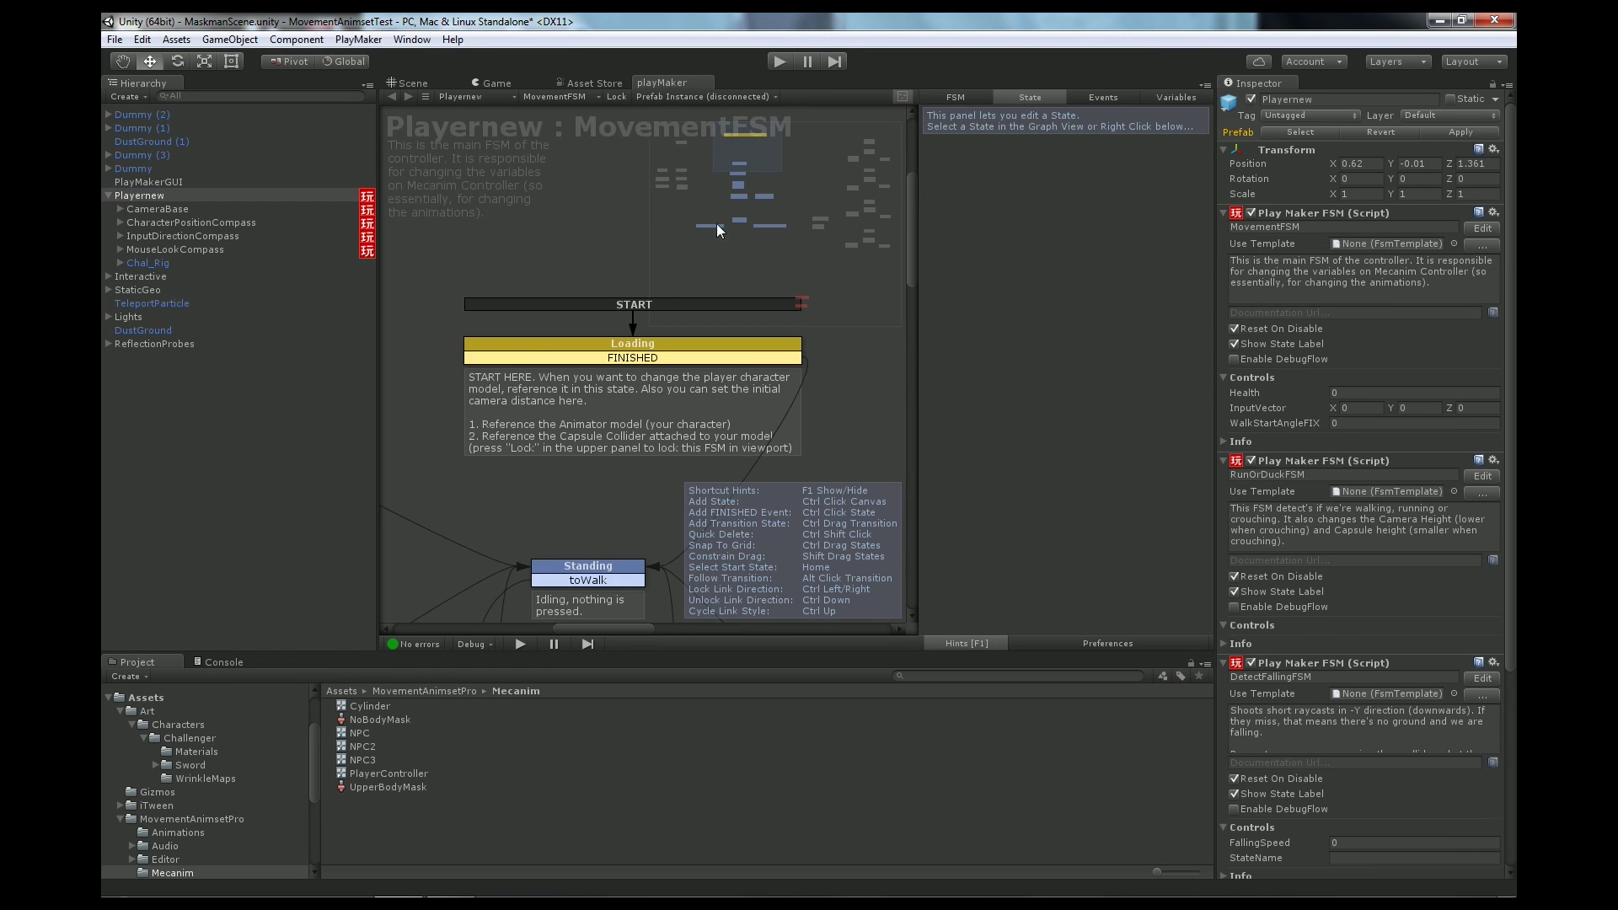
left_click(583, 345)
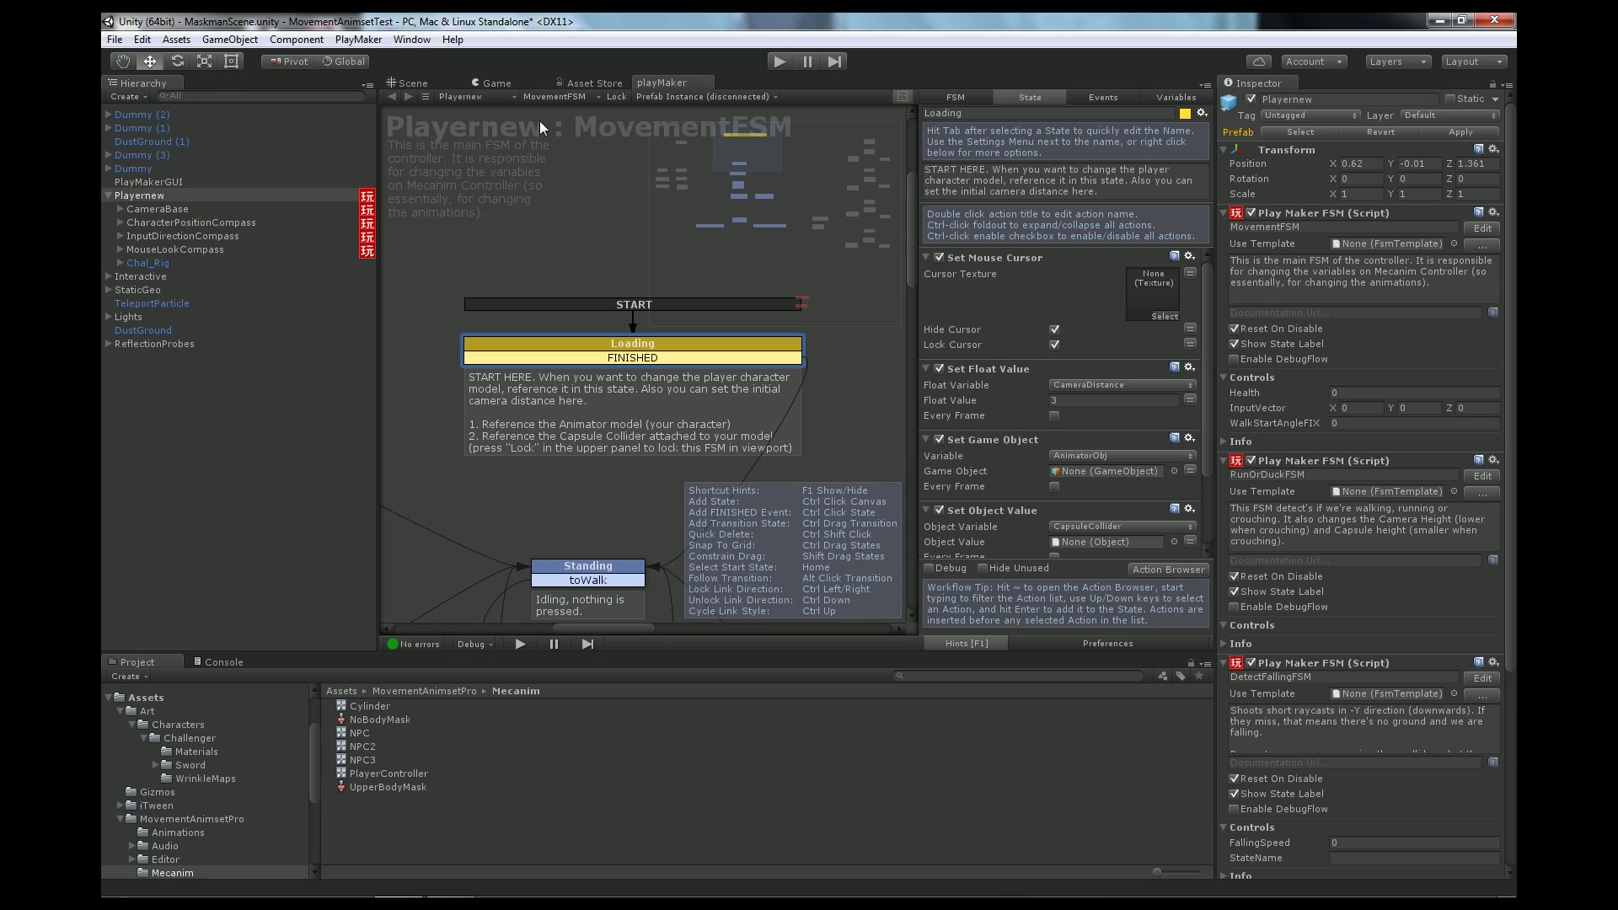
left_click(617, 96)
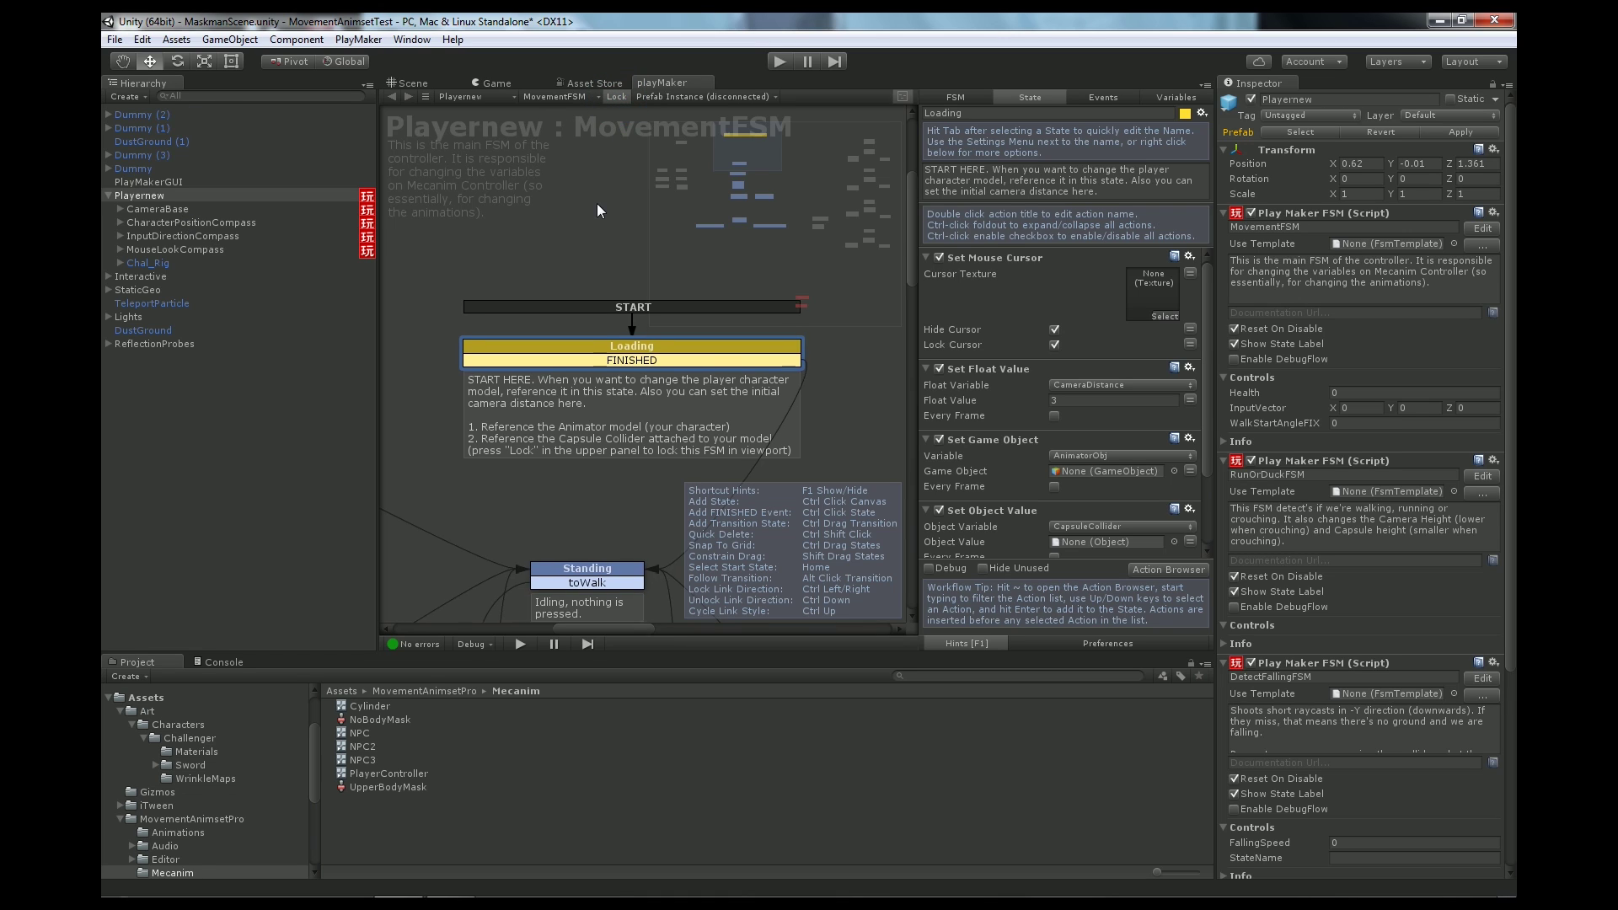
middle_click_drag(599, 202, 552, 298)
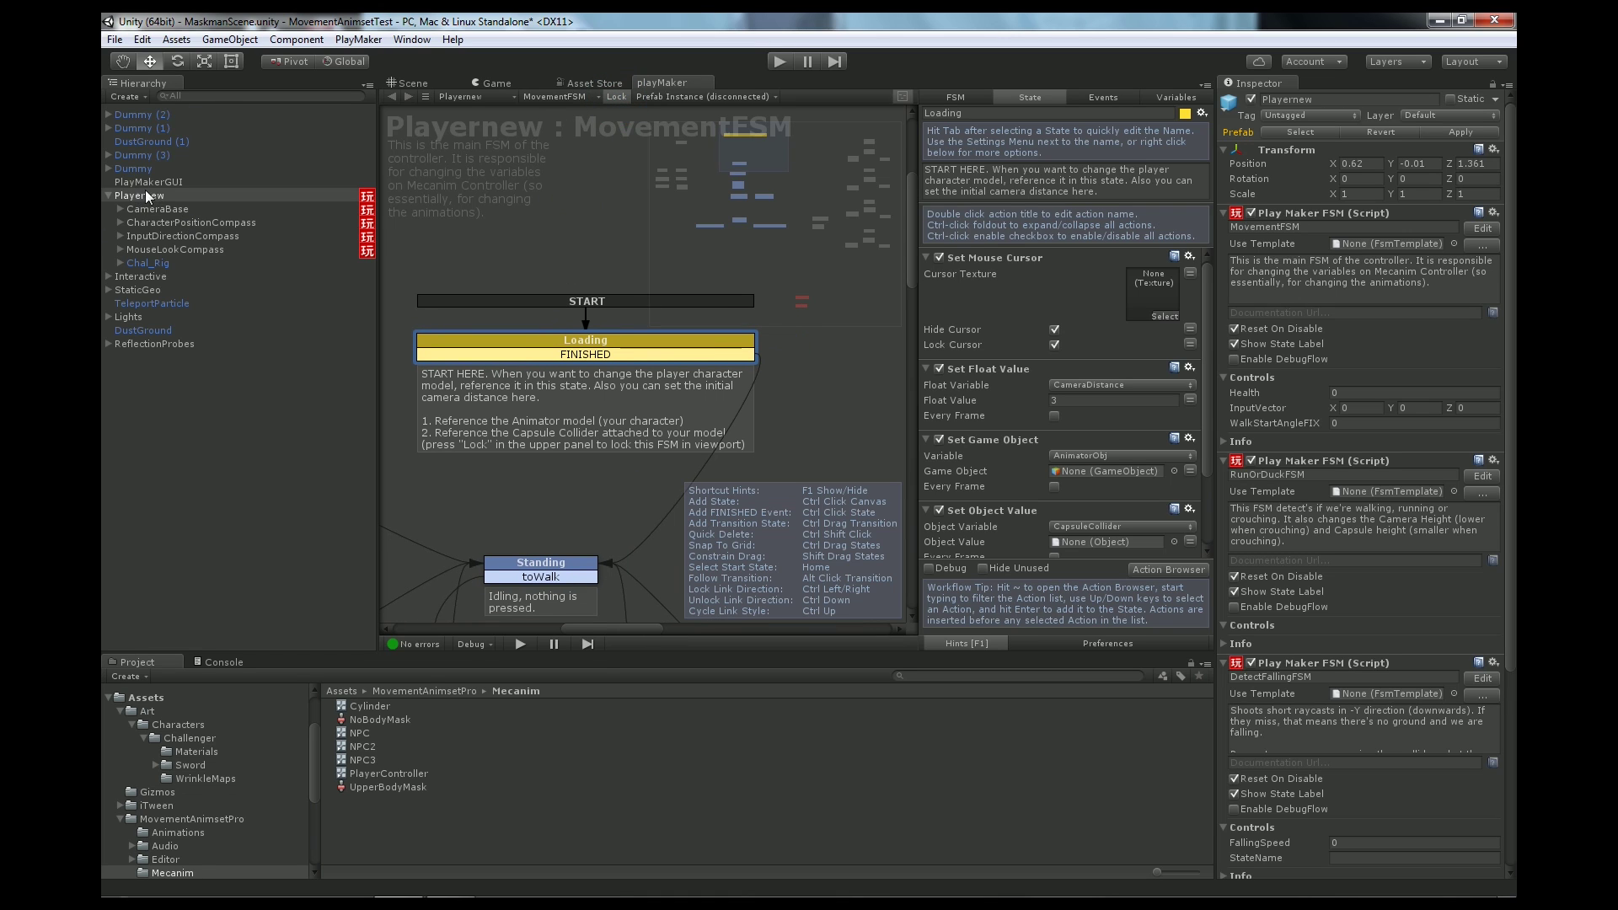
- Assign Chal_Rig to Set Game Object and its Capsule Collider to Set Object Value
left_click(161, 262)
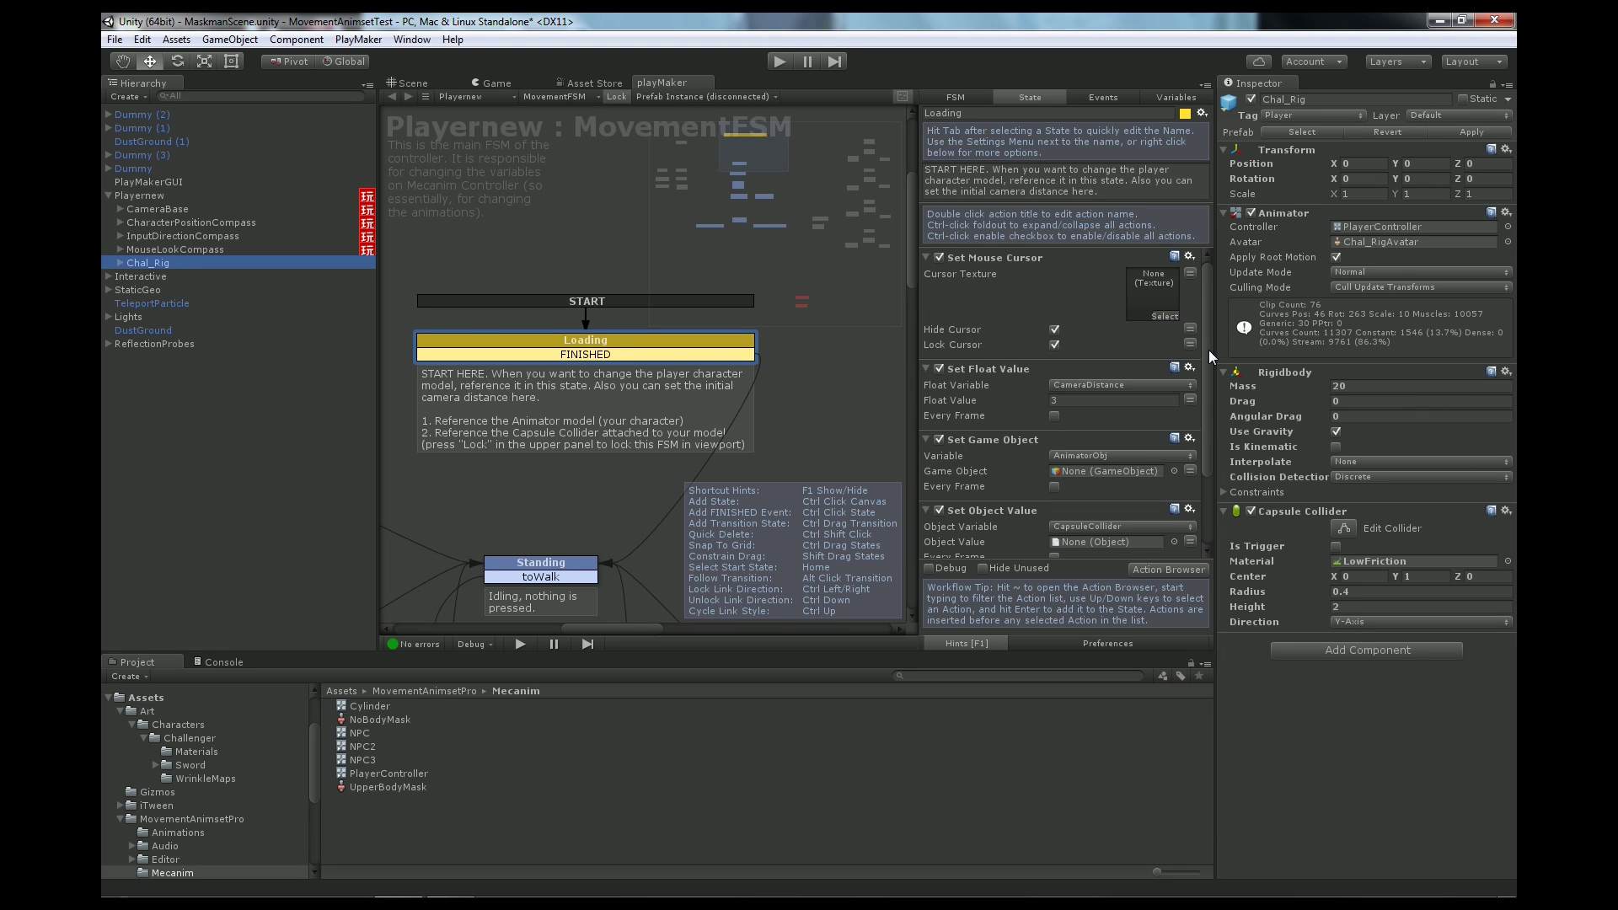
scroll(1207, 379, "down", 2)
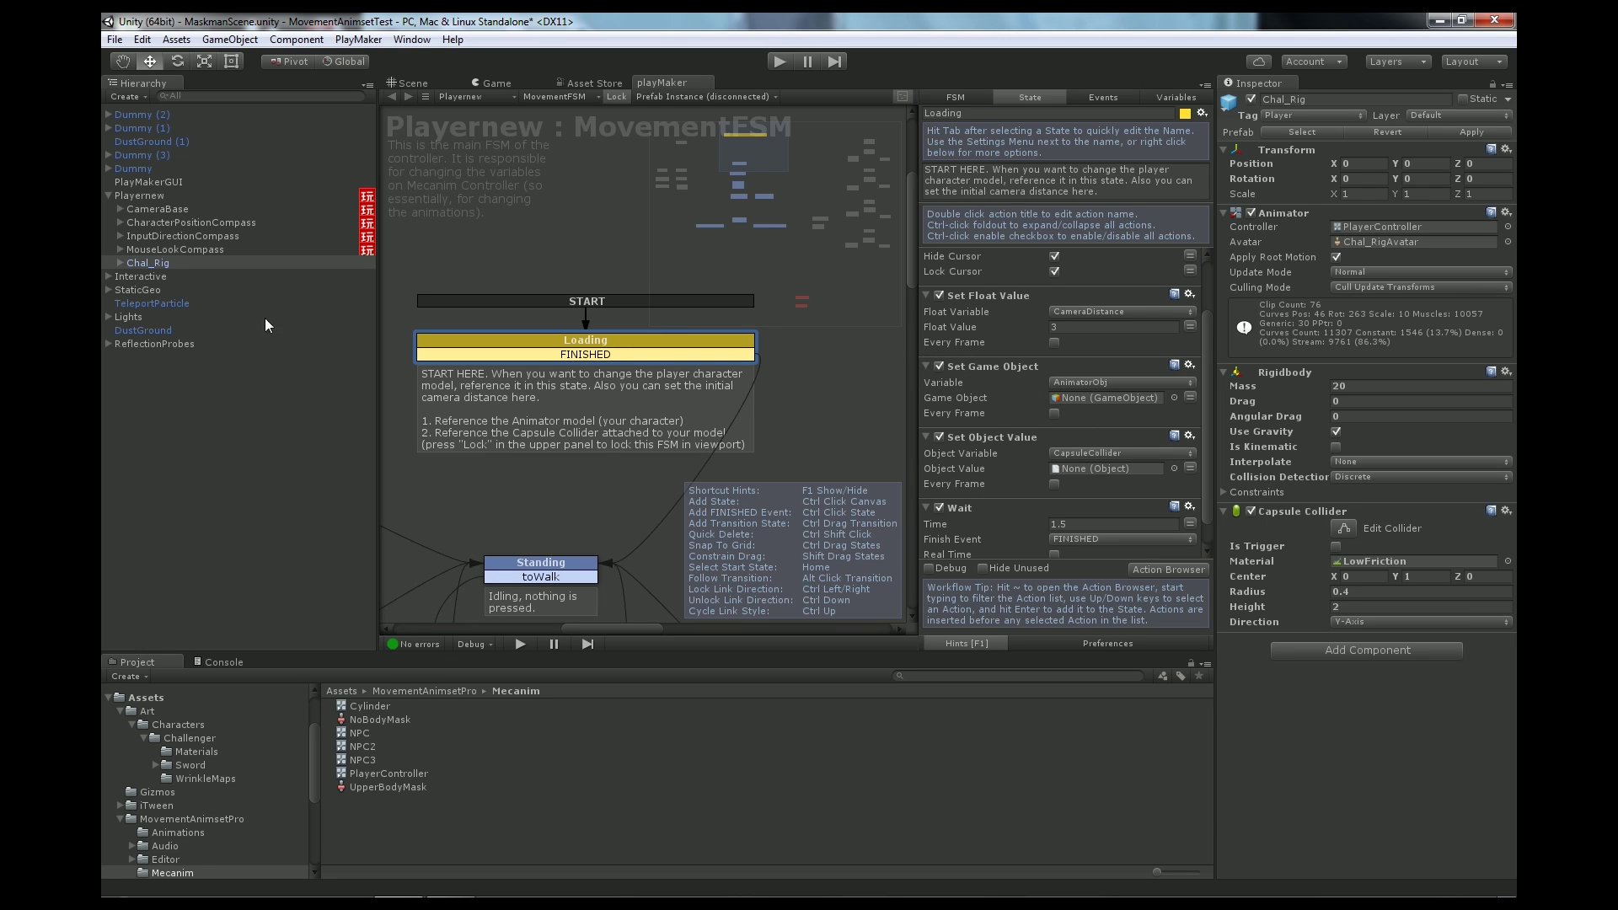
left_click_drag(158, 263, 1087, 398)
scroll(1075, 405, "down", 2)
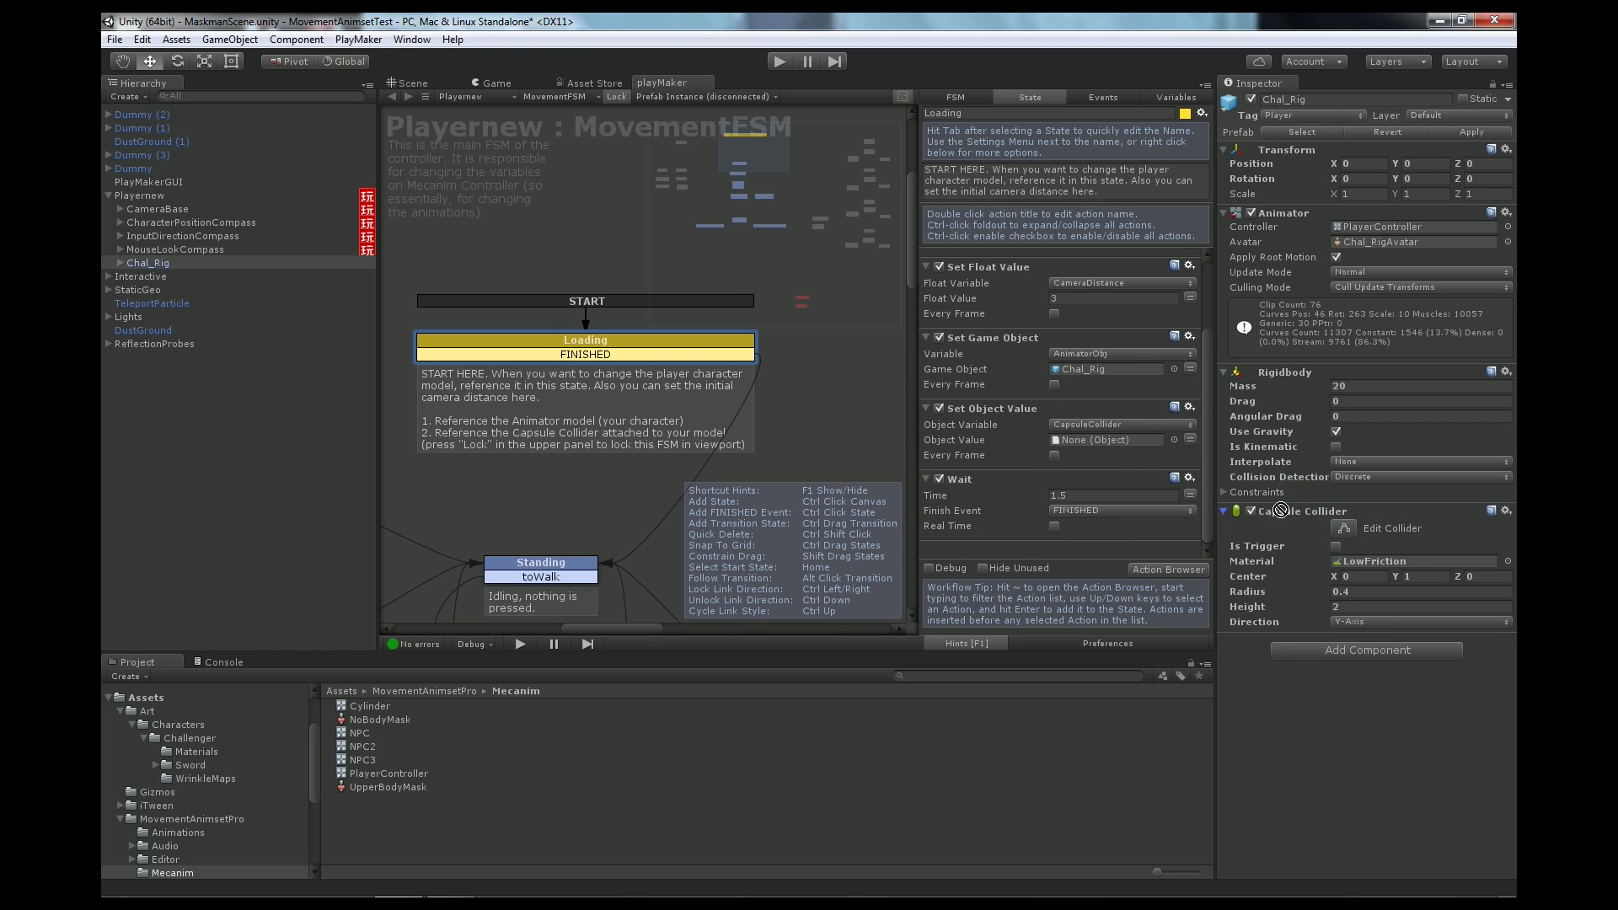
left_click_drag(1303, 510, 1114, 442)
left_click(501, 82)
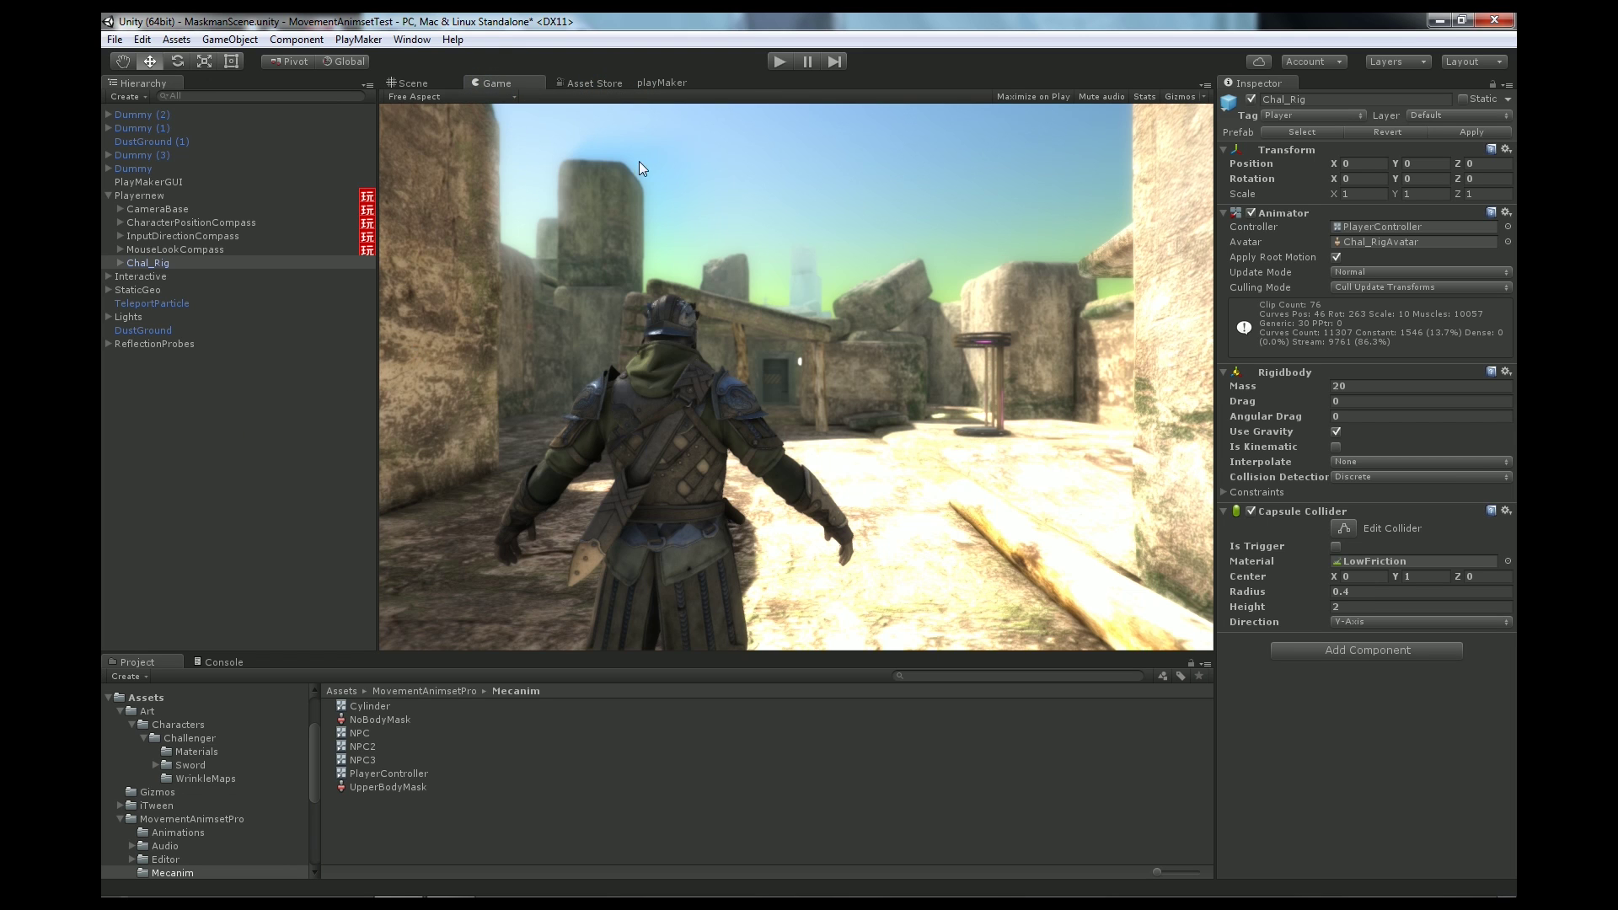
- Enter play mode to test Chal_Rig as the player
left_click(776, 61)
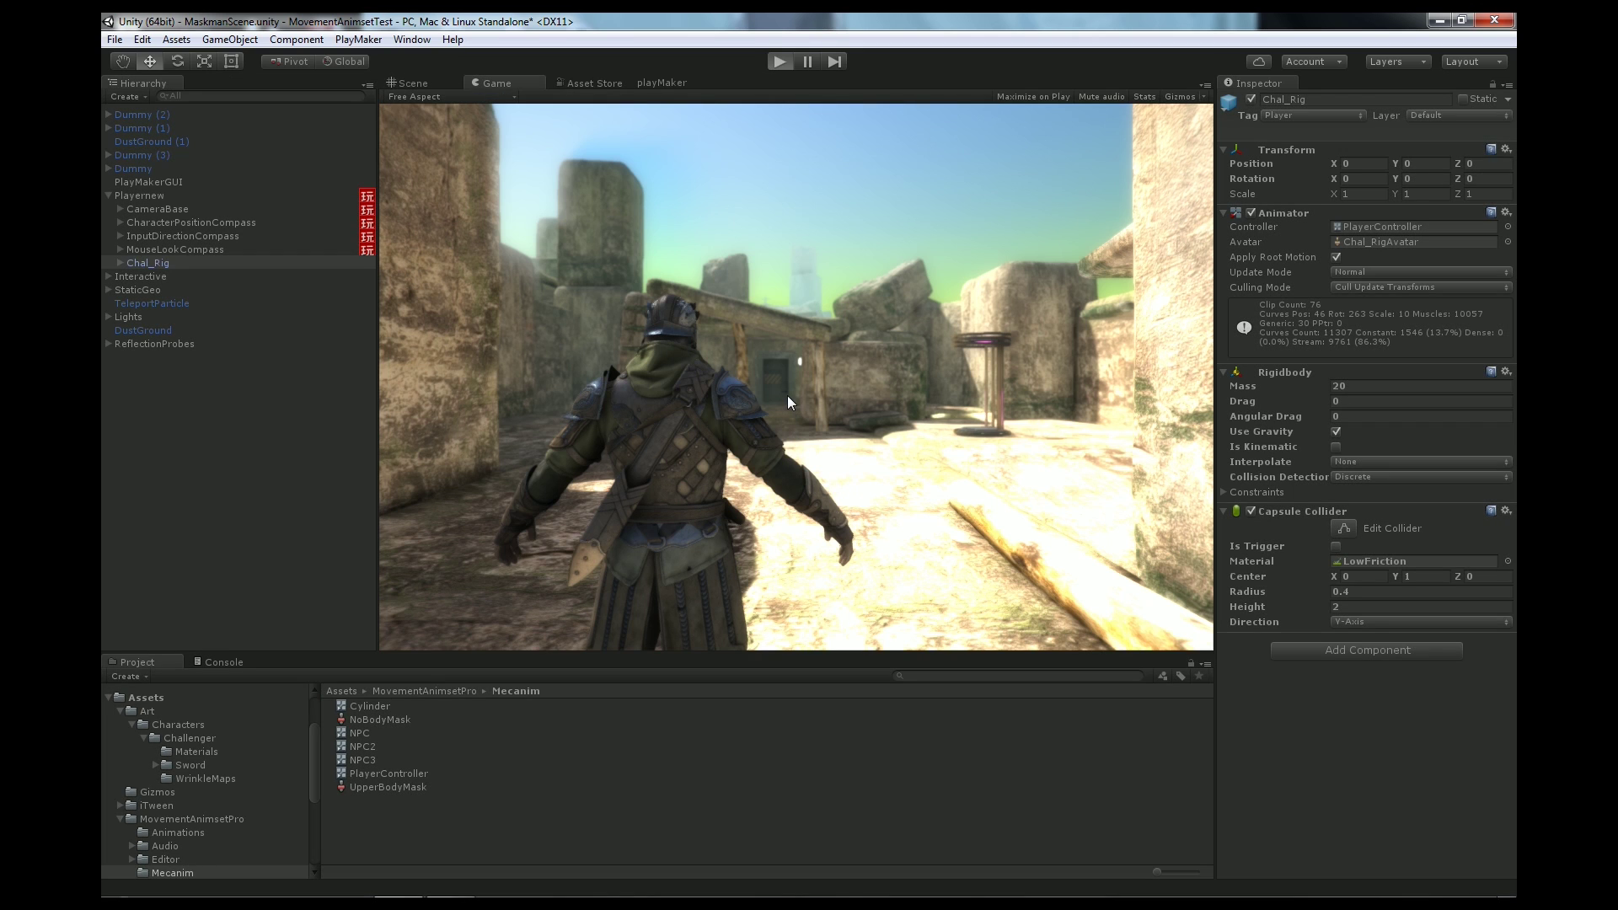